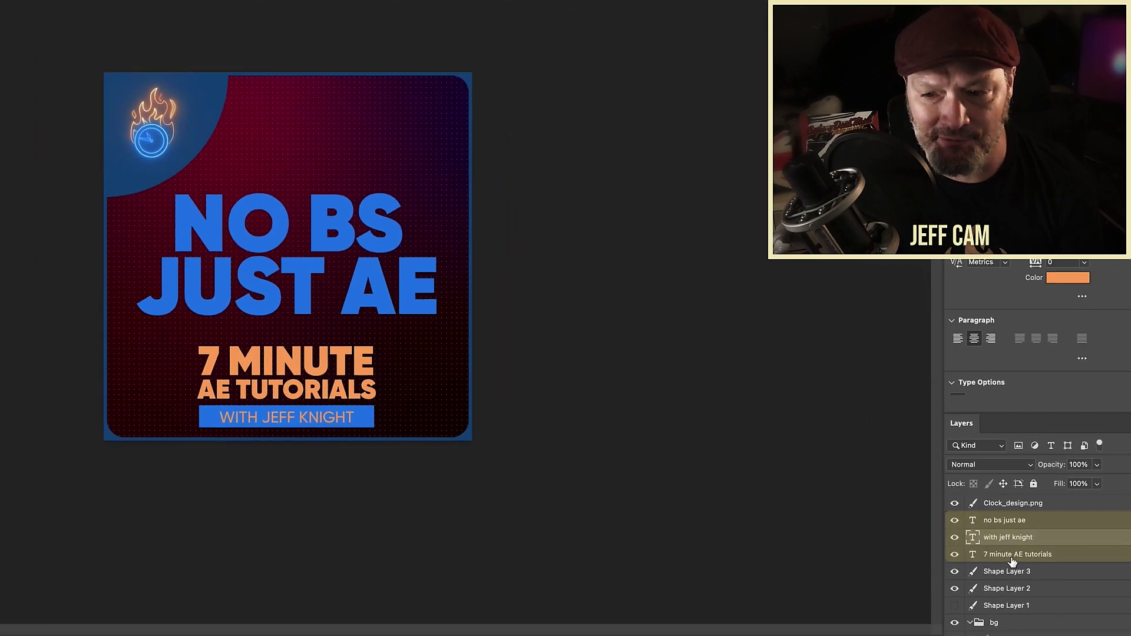
Save the Photoshop thumbnail as 04 PSD_Sample.psd in AE Studio > Episodes > 004 PSD_AE > Images
{"action": "left_click", "coordinate": [81, 9]}
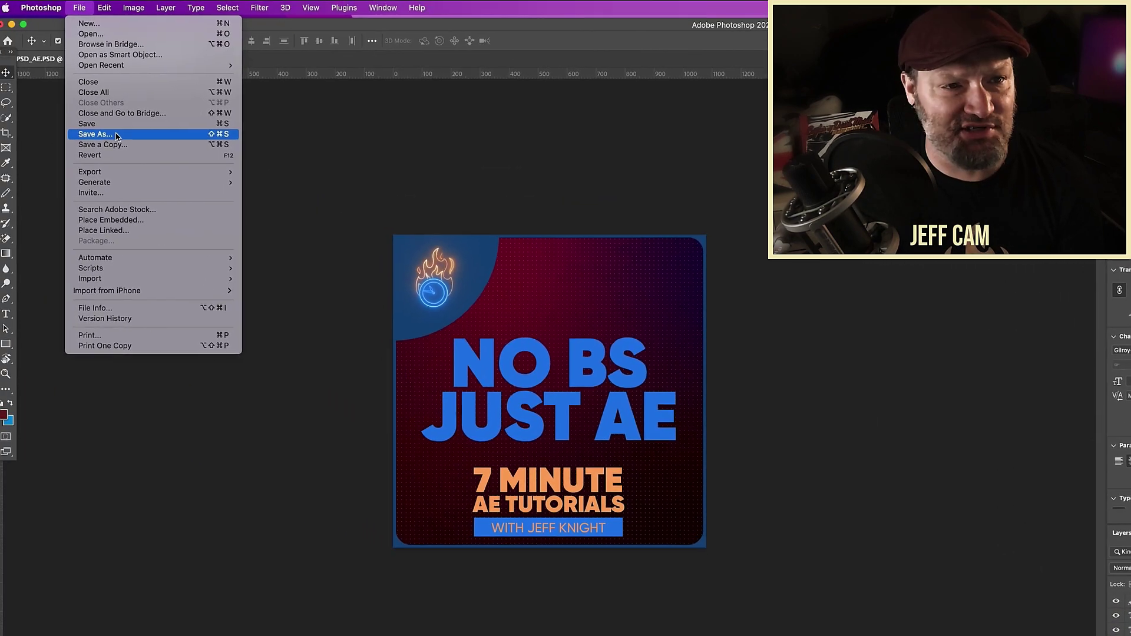
{"action": "left_click", "coordinate": [118, 136]}
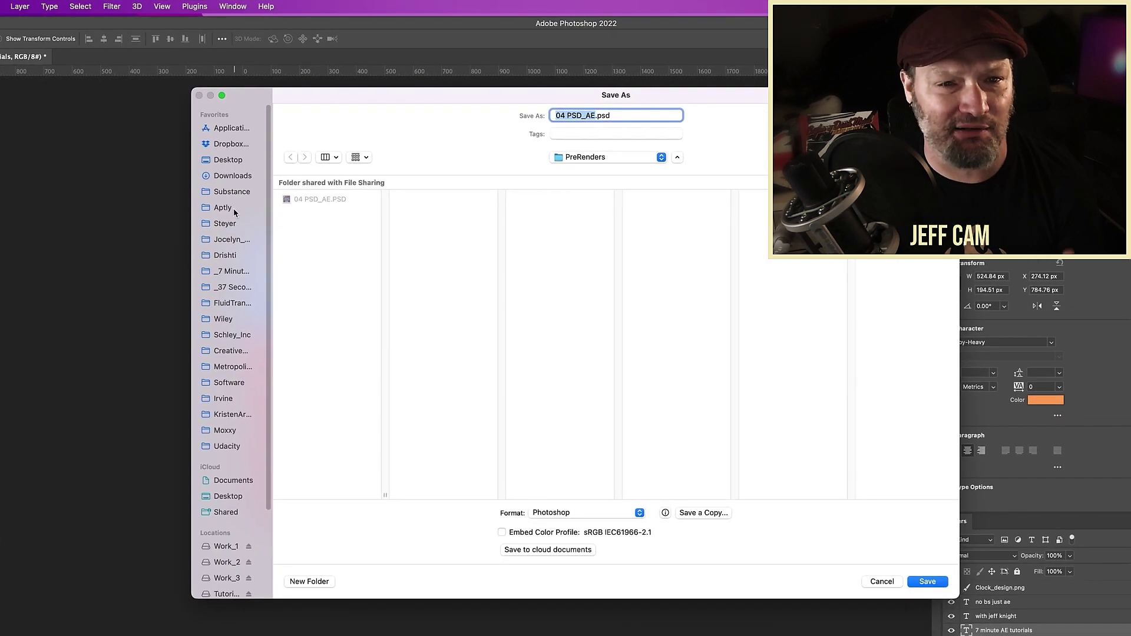
{"action": "left_click", "coordinate": [514, 214]}
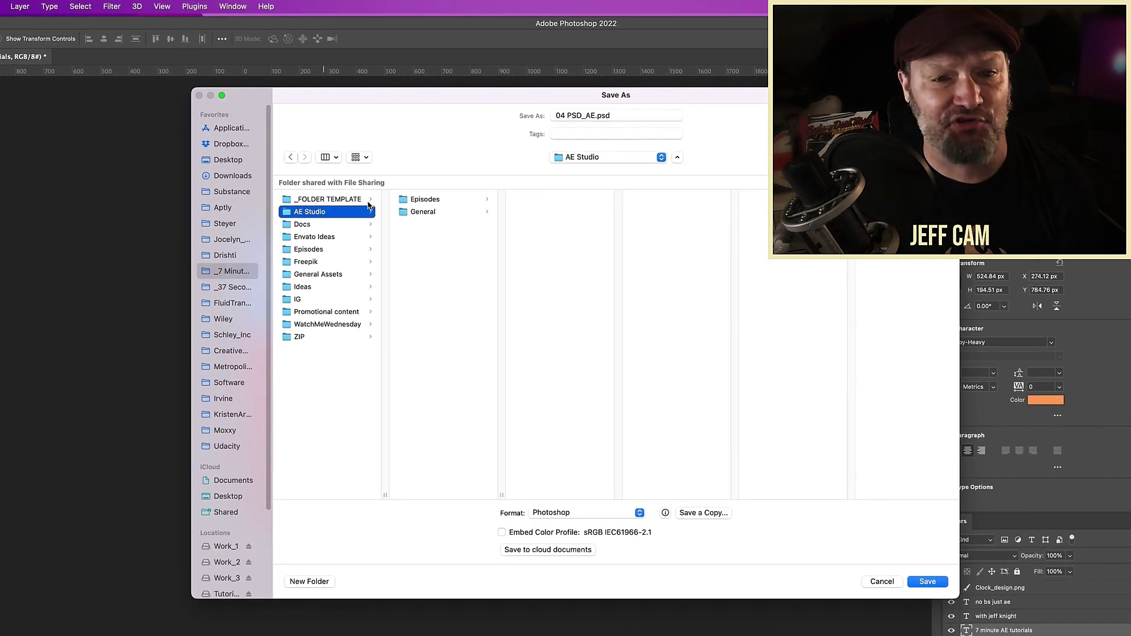
{"action": "left_click", "coordinate": [426, 200]}
{"action": "left_click", "coordinate": [550, 238]}
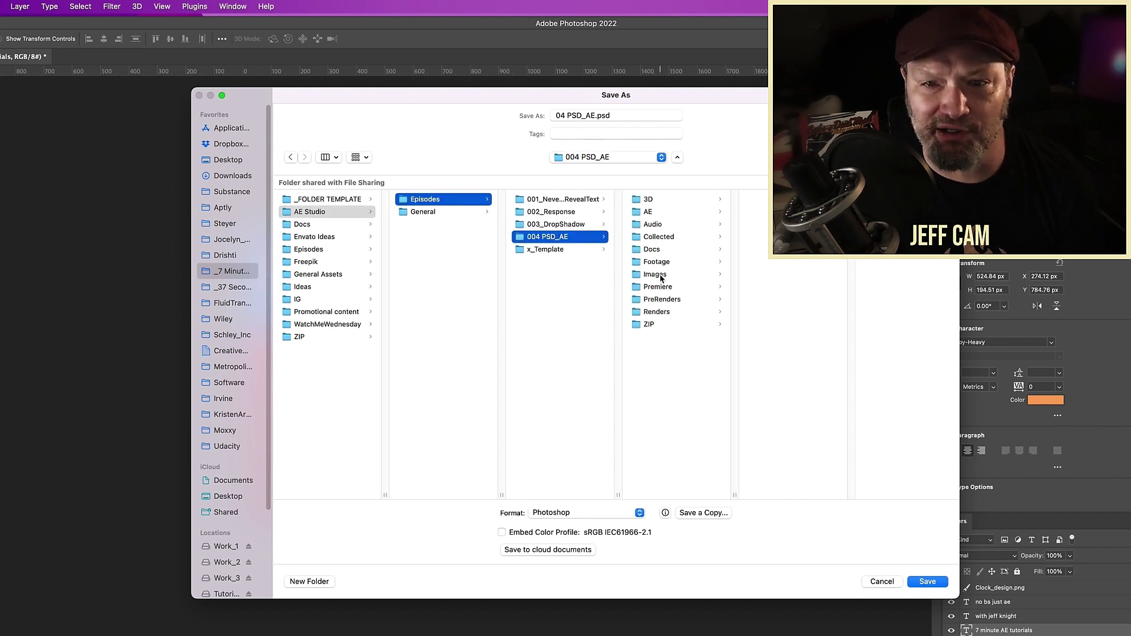
{"action": "left_click", "coordinate": [654, 274]}
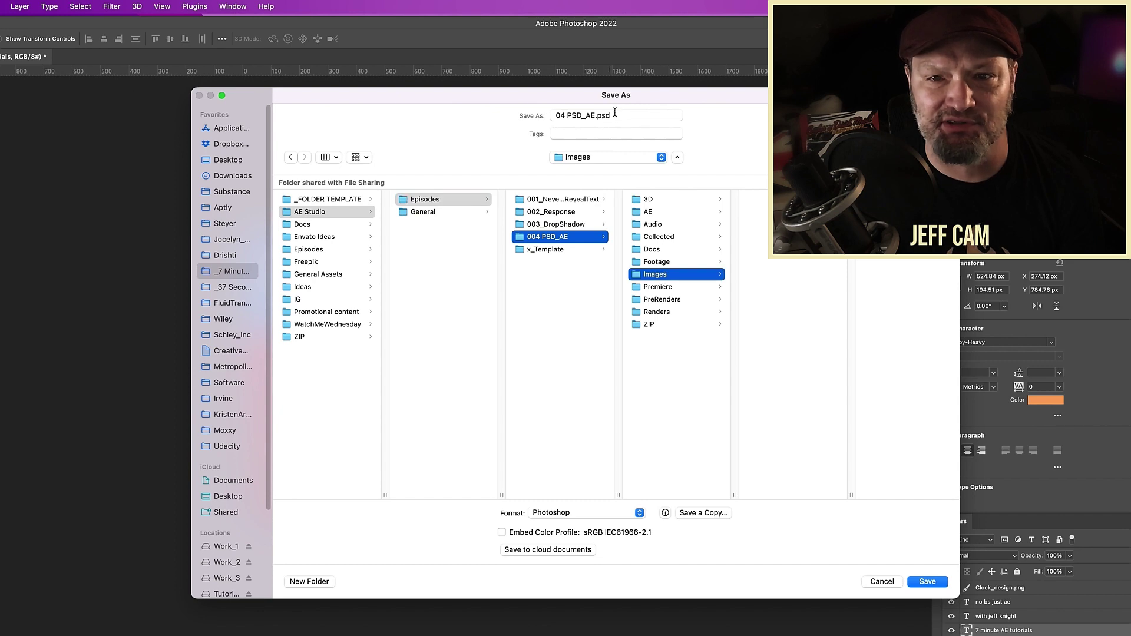
{"action": "left_click", "coordinate": [618, 115]}
{"action": "key", "text": "BackSpace"}
{"action": "key", "text": "BackSpace"}
{"action": "key", "text": "BackSpace"}
{"action": "key", "text": "BackSpace"}
{"action": "key", "text": "BackSpace"}
{"action": "key", "text": "BackSpace"}
{"action": "key", "text": "BackSpace"}
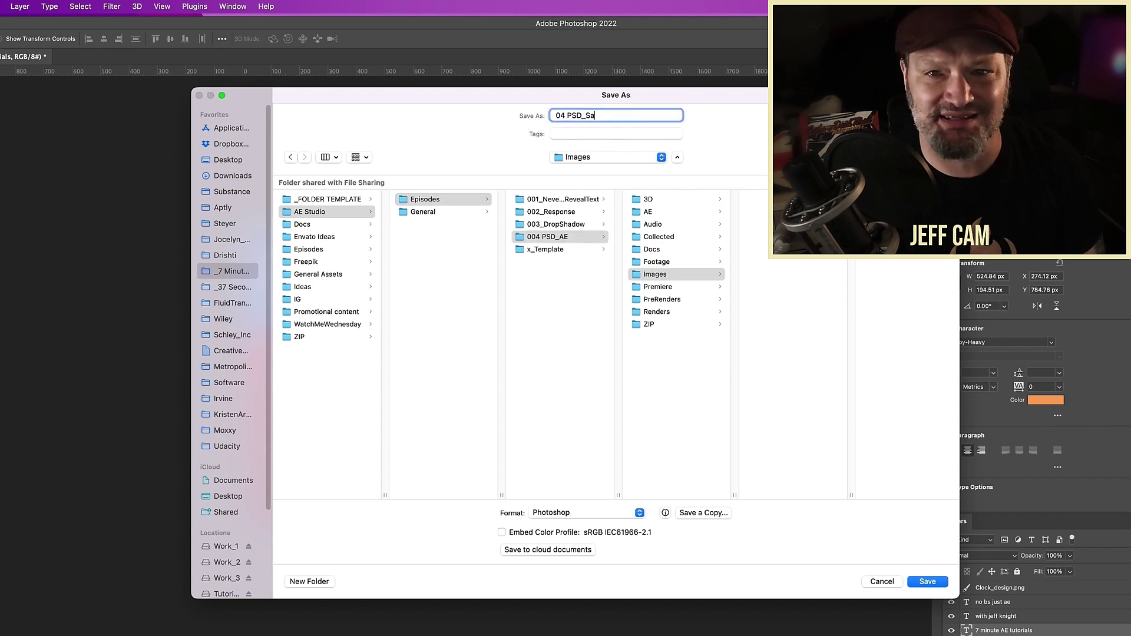
{"action": "key", "text": "Return"}
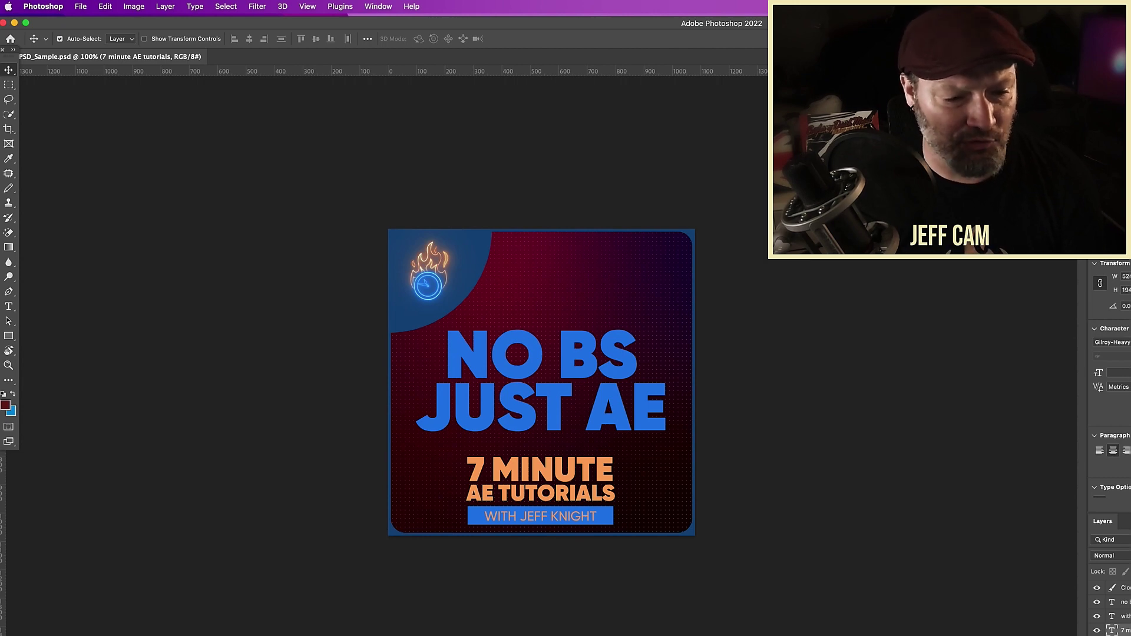
In After Effects, select 04 PSD_Sample.psd from the 004 PSD_AE Images folder for import
{"action": "key", "text": "super+Tab"}
{"action": "left_click", "coordinate": [88, 6]}
{"action": "mouse_move", "coordinate": [147, 173]}
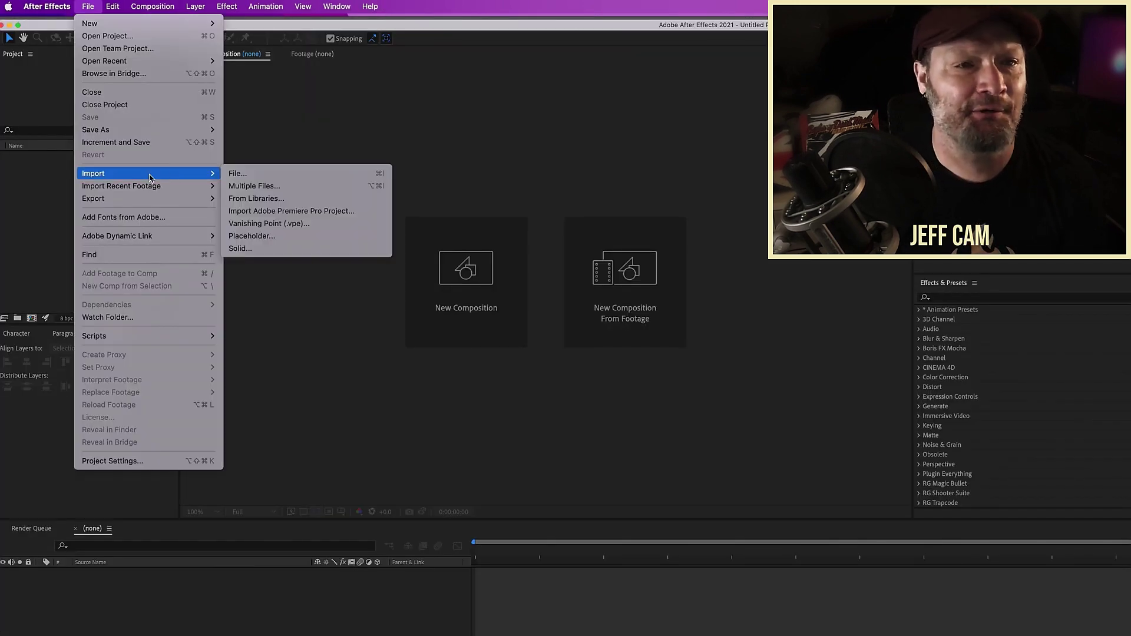
{"action": "left_click", "coordinate": [258, 174]}
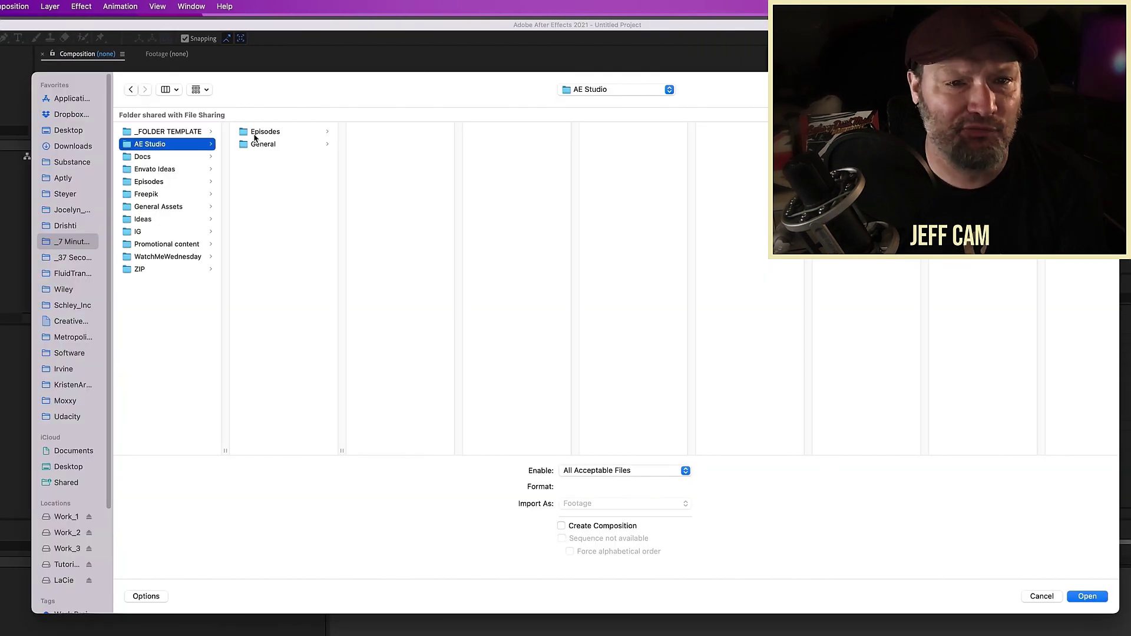
{"action": "left_click", "coordinate": [264, 135]}
{"action": "left_click", "coordinate": [386, 169]}
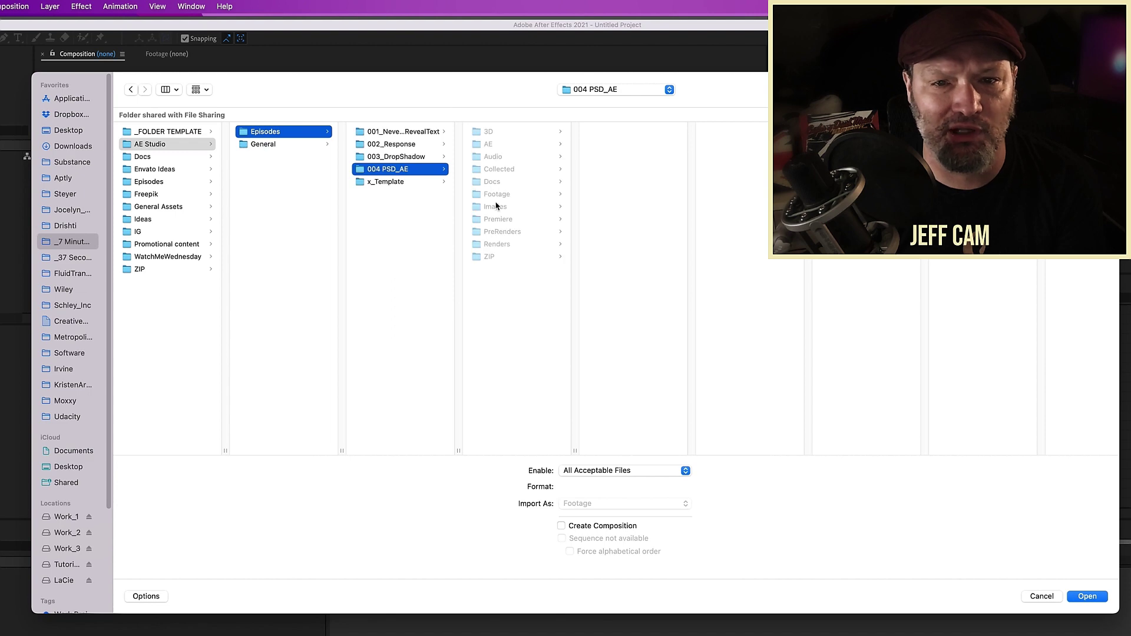
{"action": "left_click", "coordinate": [497, 207]}
{"action": "left_click", "coordinate": [631, 133]}
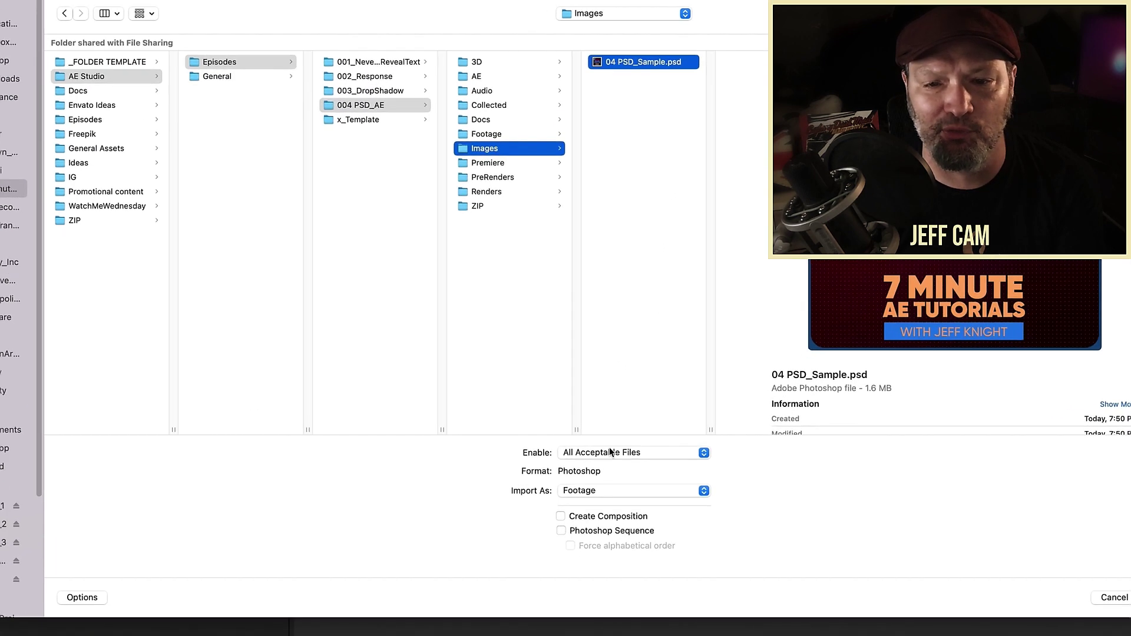
Import the PSD as a Composition with Editable Layer Styles
{"action": "left_click", "coordinate": [592, 504]}
{"action": "left_click", "coordinate": [610, 506]}
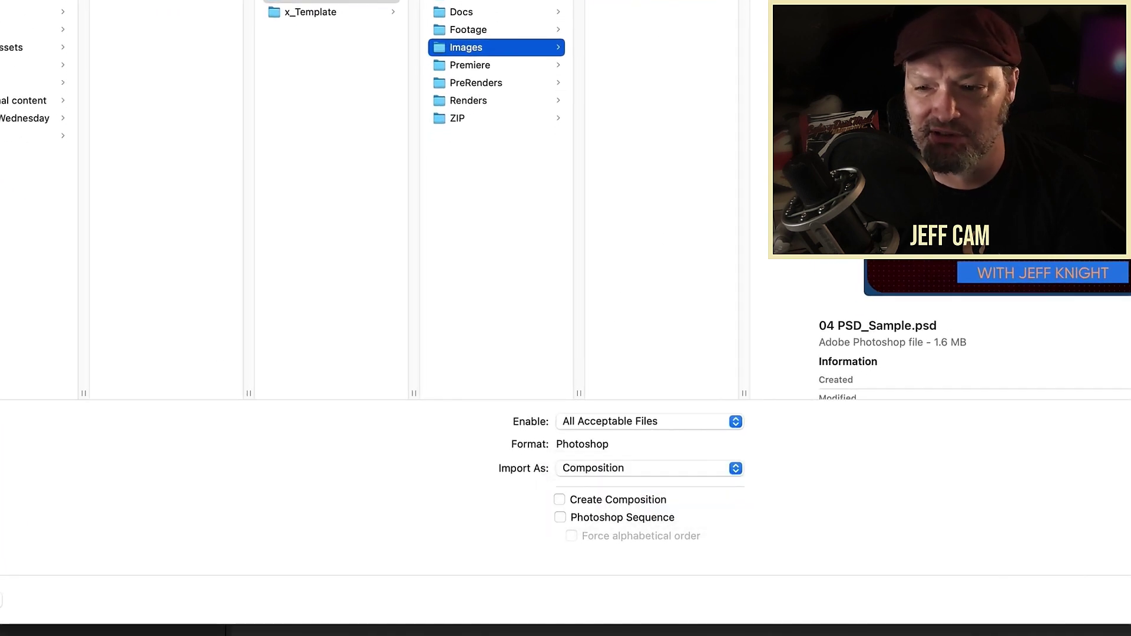
{"action": "key", "text": "Return"}
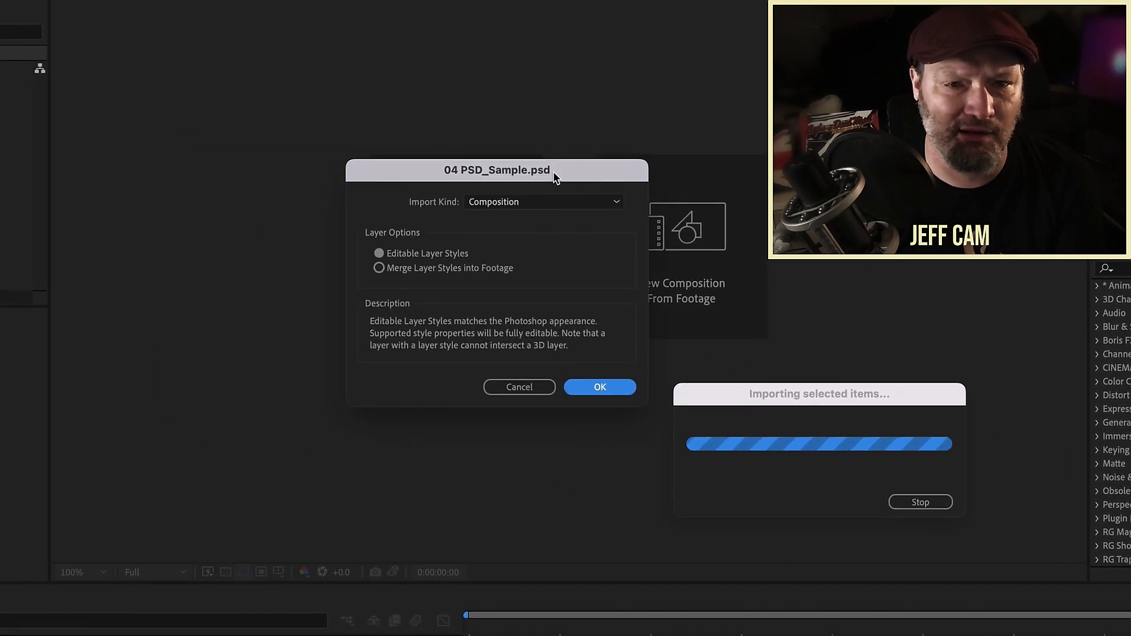
{"action": "left_click", "coordinate": [600, 386]}
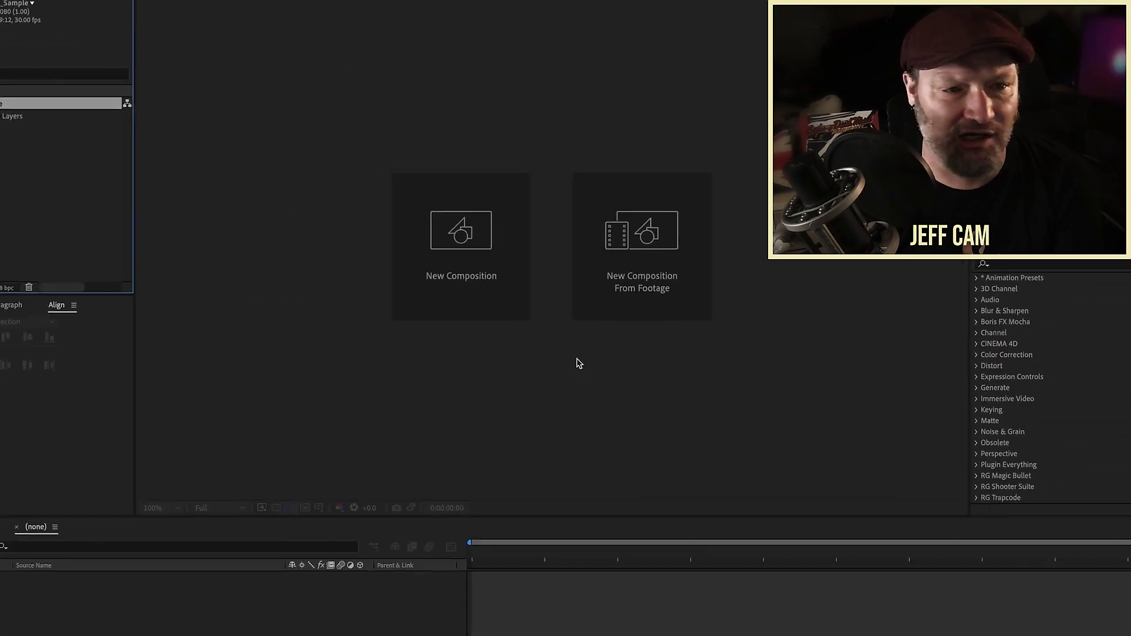
Open the 04 PSD_Sample comp and convert the no bs just ae layer to editable text
{"action": "double_click", "coordinate": [41, 122]}
{"action": "left_click", "coordinate": [117, 549]}
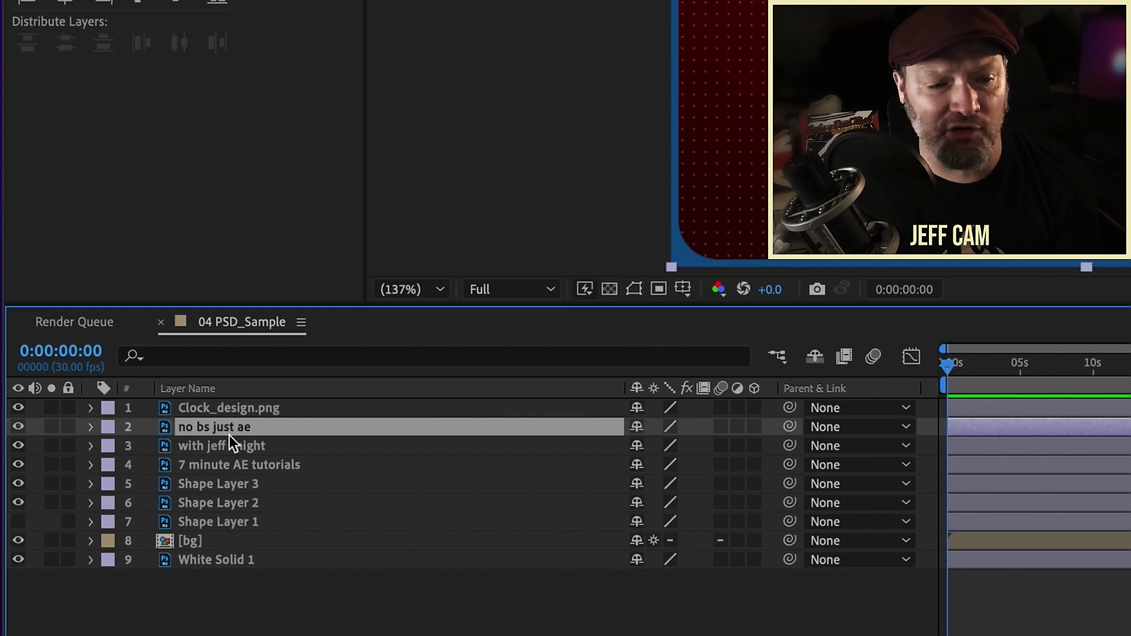
{"action": "left_click", "coordinate": [233, 446]}
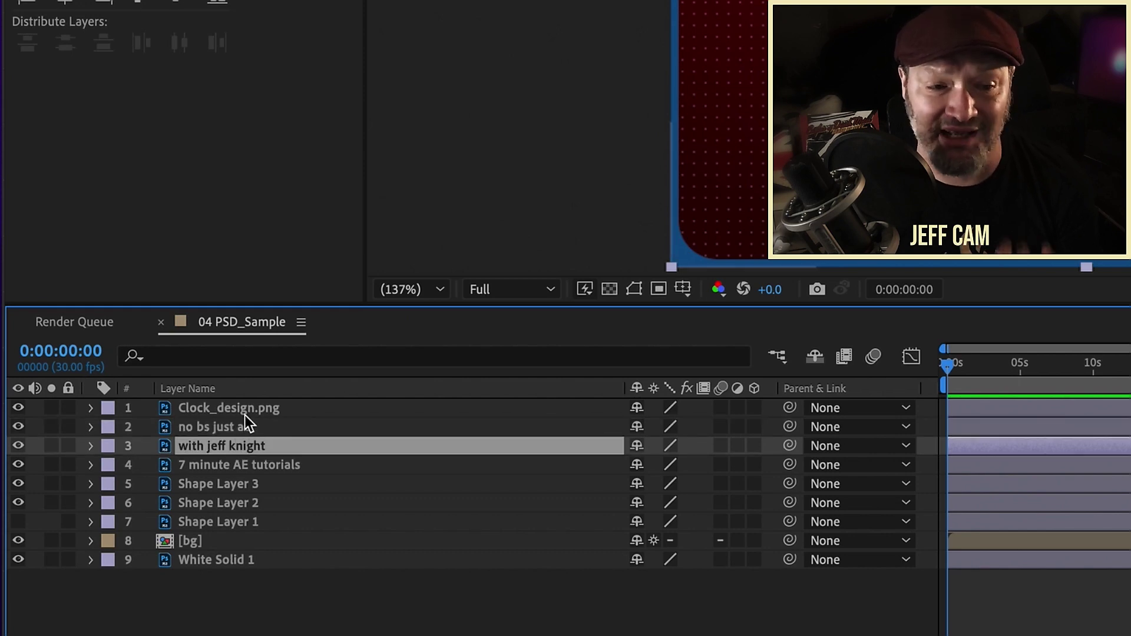
{"action": "left_click", "coordinate": [231, 429]}
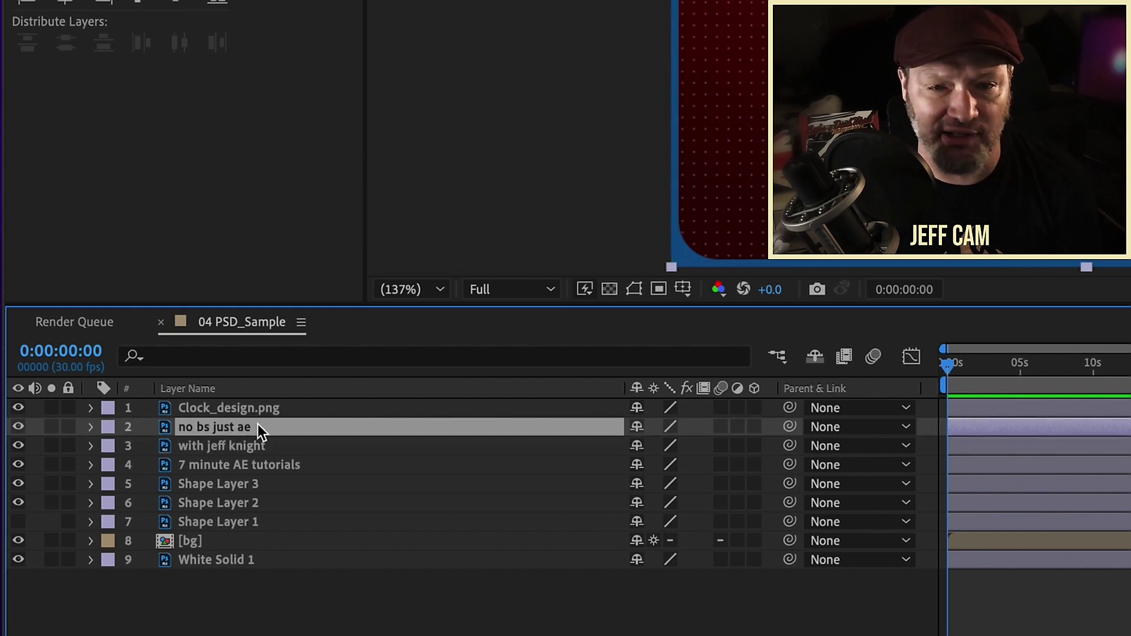
{"action": "right_click", "coordinate": [232, 428]}
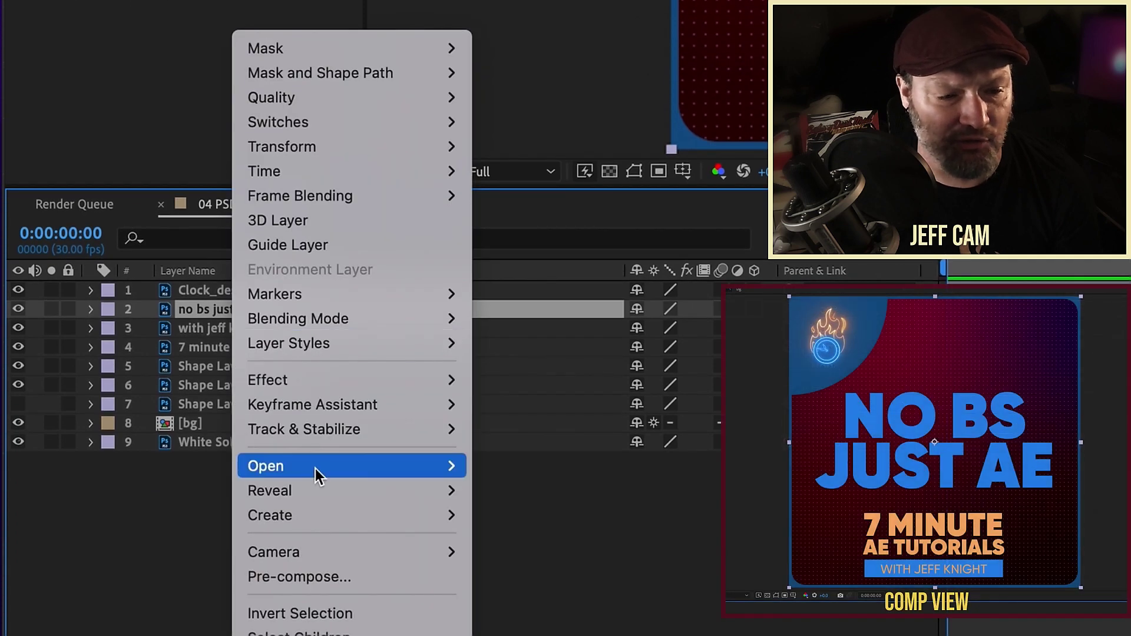
{"action": "mouse_move", "coordinate": [328, 506]}
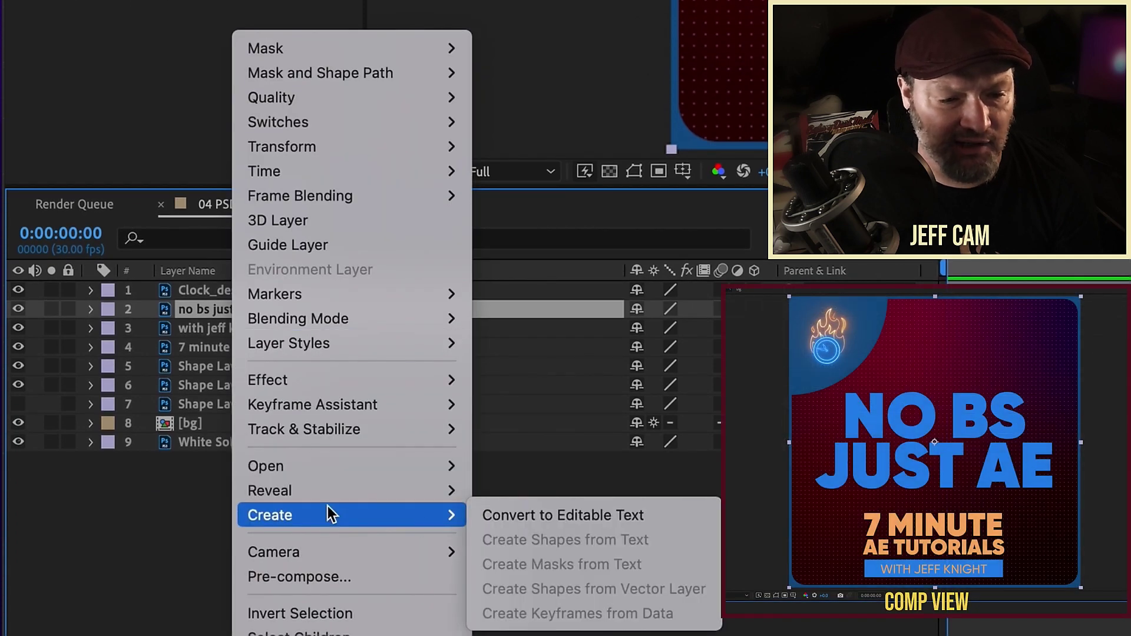
{"action": "left_click", "coordinate": [558, 517]}
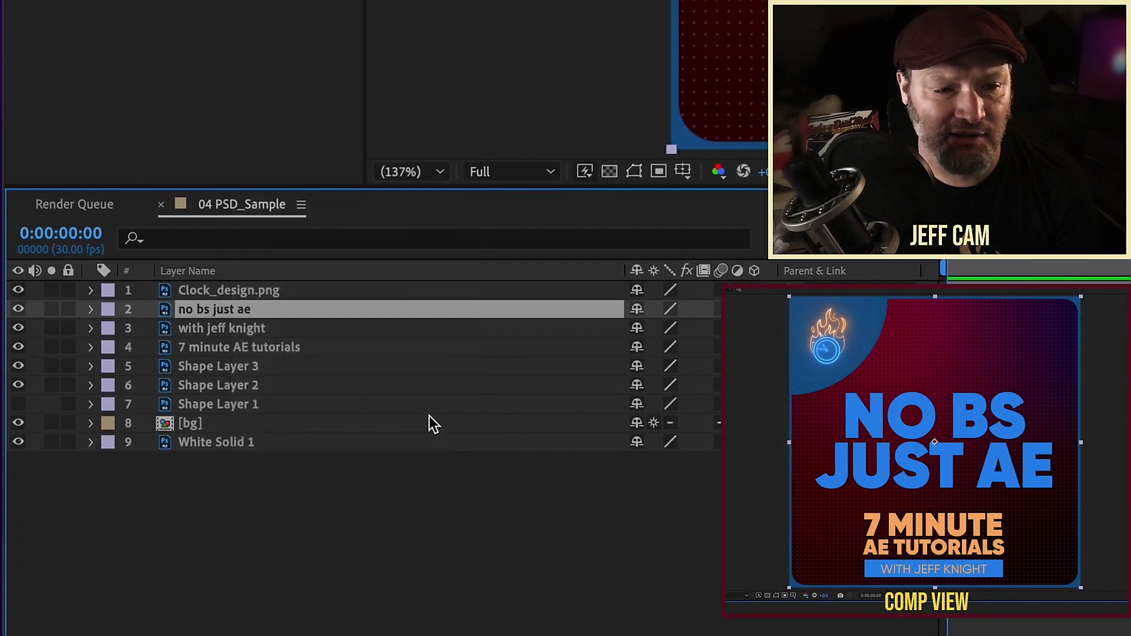
Check the NO BS JUST AE title is editable by deleting and retyping the O
{"action": "double_click", "coordinate": [236, 312]}
{"action": "left_click", "coordinate": [931, 424]}
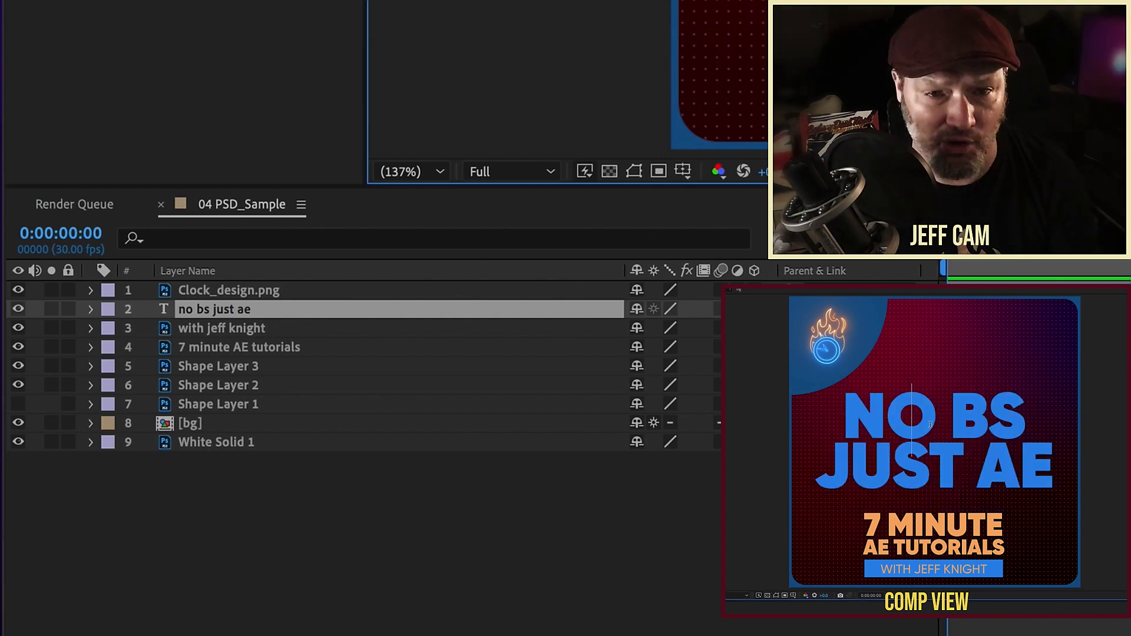
{"action": "key", "text": "BackSpace"}
{"action": "type", "text": "O"}
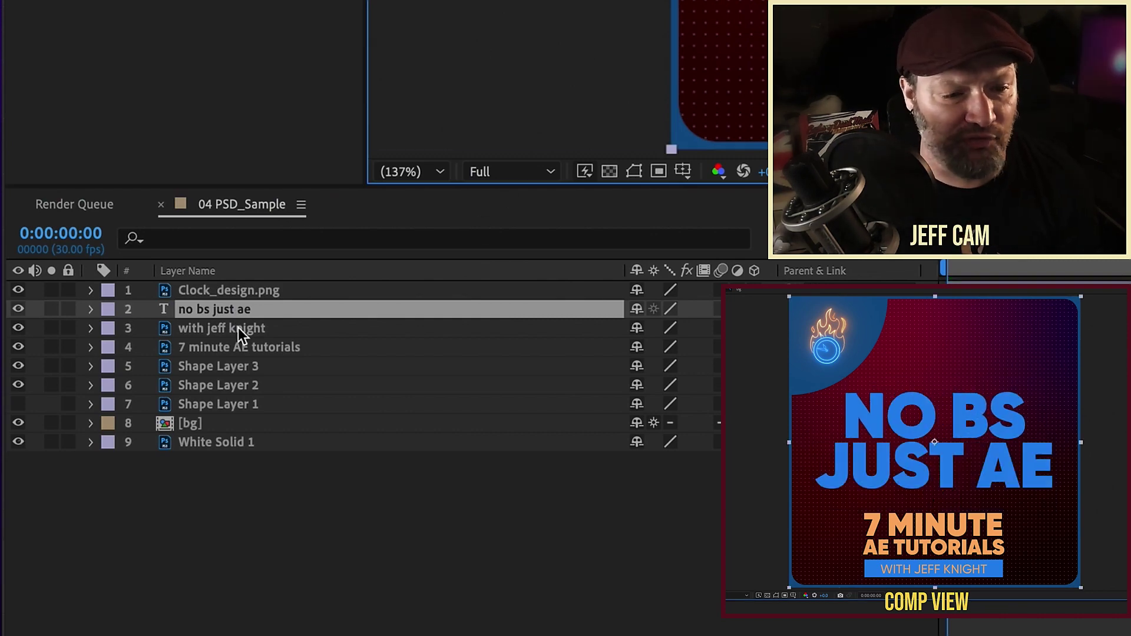
Convert the with jeff knight and 7 minute AE tutorials layers to editable text
{"action": "right_click", "coordinate": [245, 327]}
{"action": "mouse_move", "coordinate": [433, 517]}
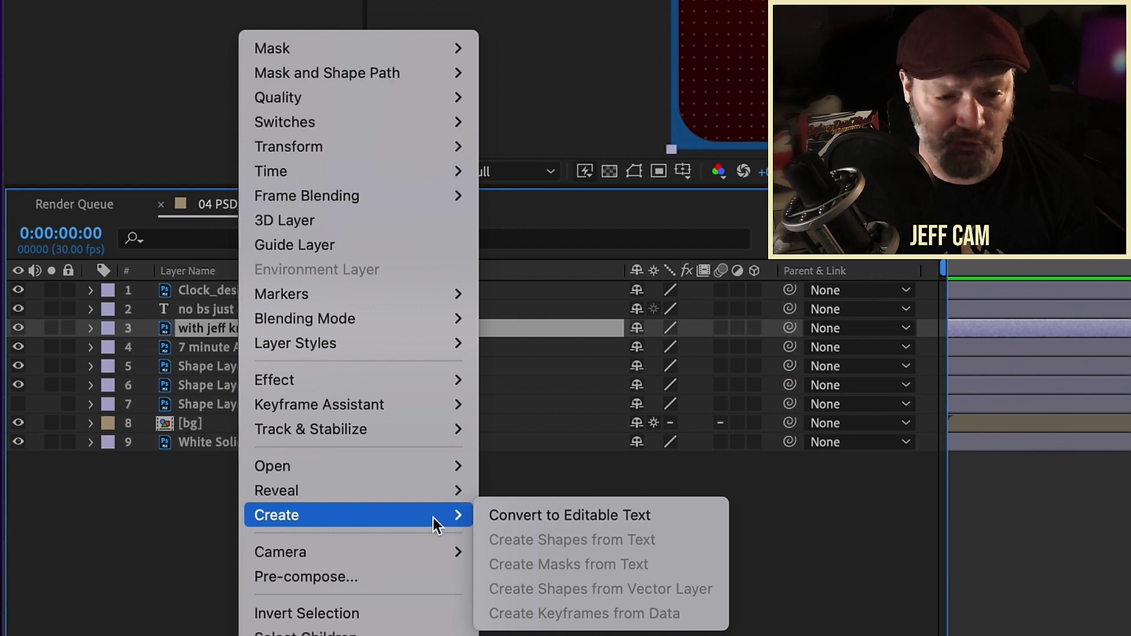
{"action": "left_click", "coordinate": [517, 518]}
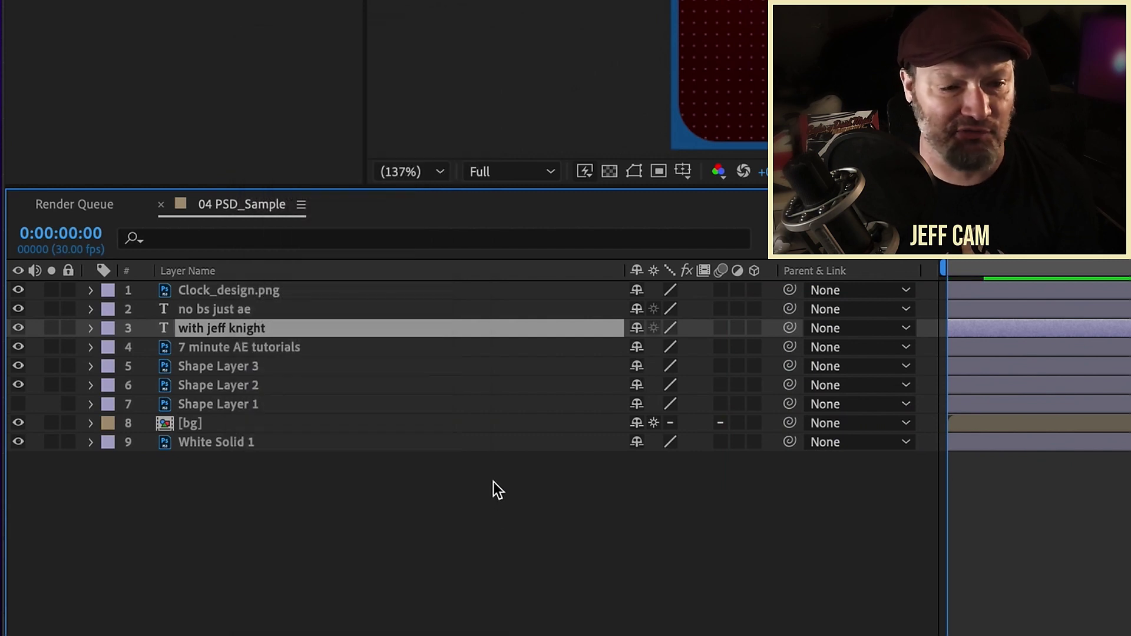
{"action": "right_click", "coordinate": [257, 350]}
{"action": "mouse_move", "coordinate": [342, 516]}
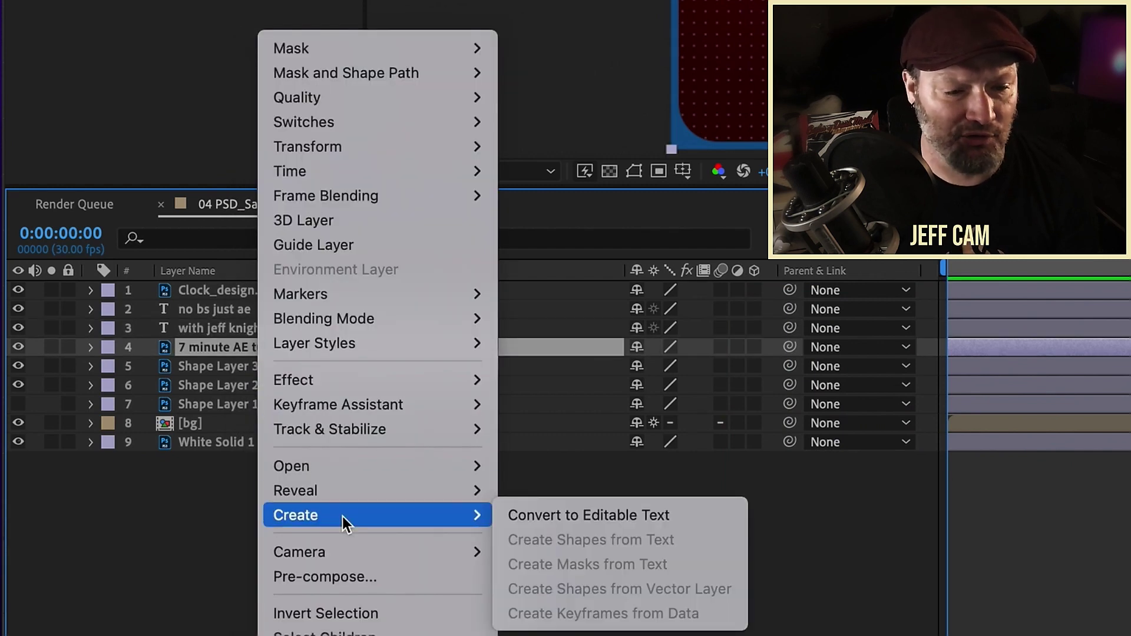
{"action": "left_click", "coordinate": [577, 517]}
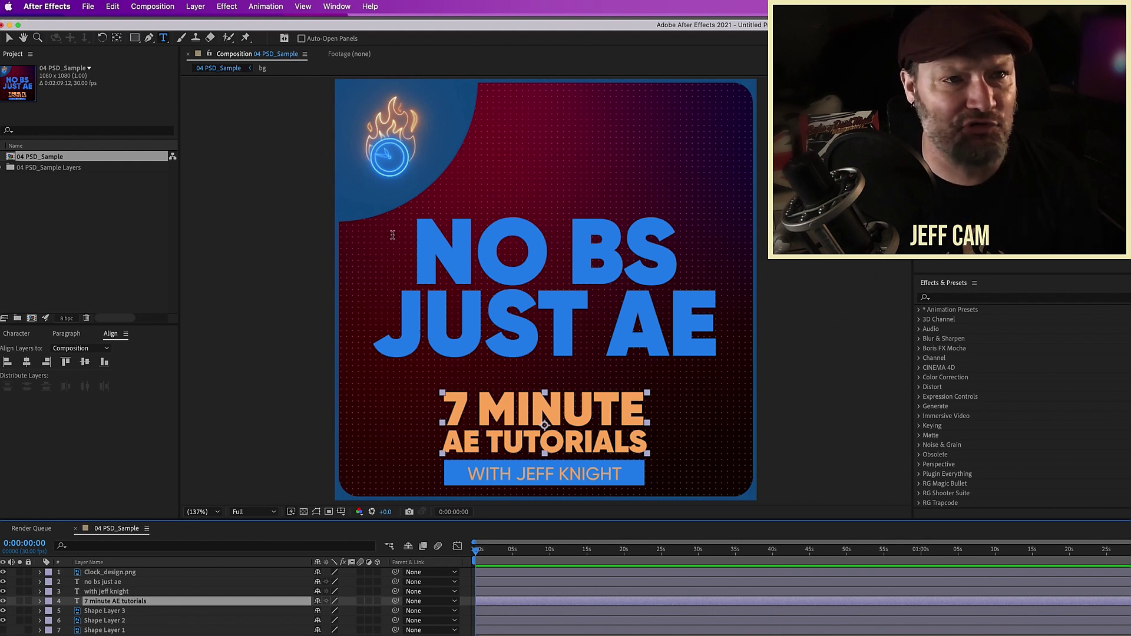
Reopen the most recent After Effects project
{"action": "left_click", "coordinate": [88, 7]}
{"action": "mouse_move", "coordinate": [118, 61]}
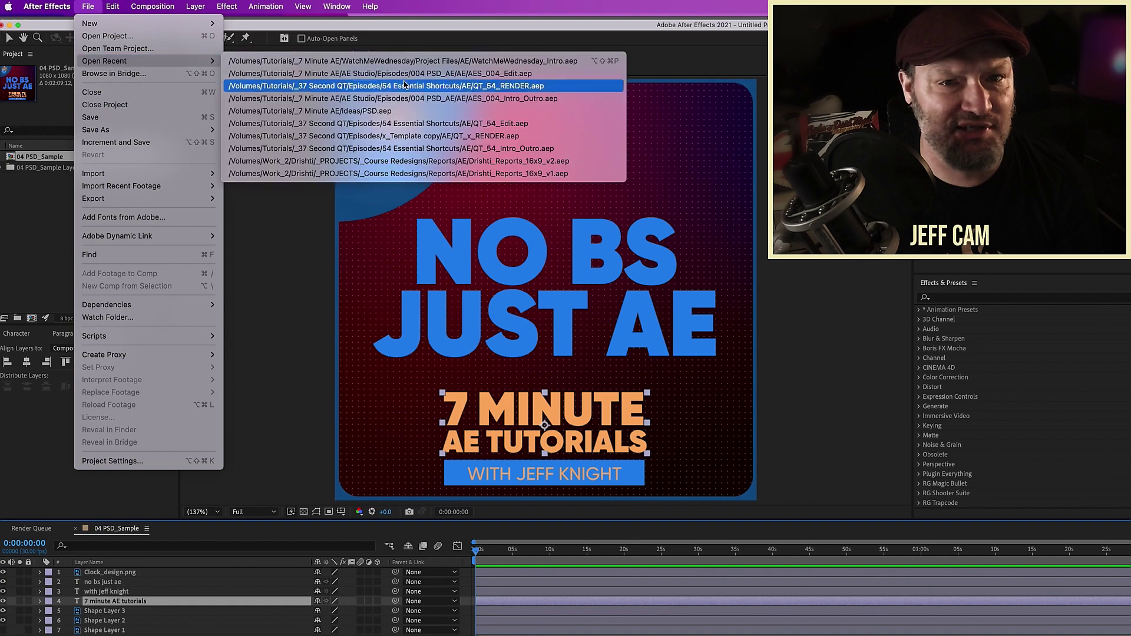
{"action": "left_click", "coordinate": [478, 62]}
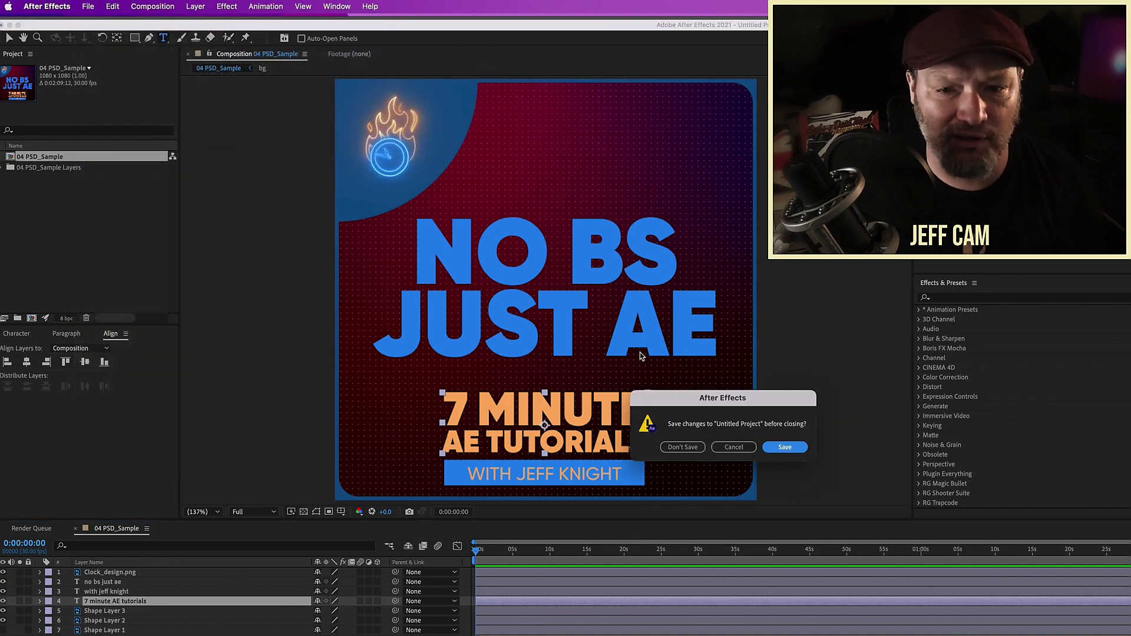
Show Scale for all three text layers, then keep only no bs just ae selected
{"action": "left_click", "coordinate": [682, 447]}
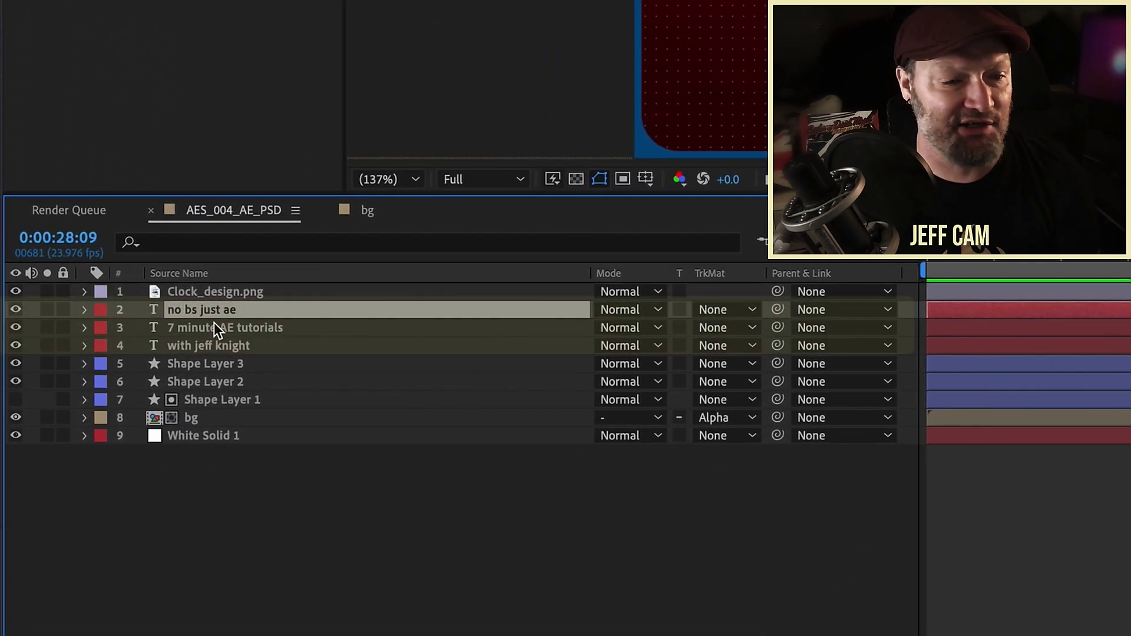
{"action": "left_click", "coordinate": [121, 565], "text": "shift"}
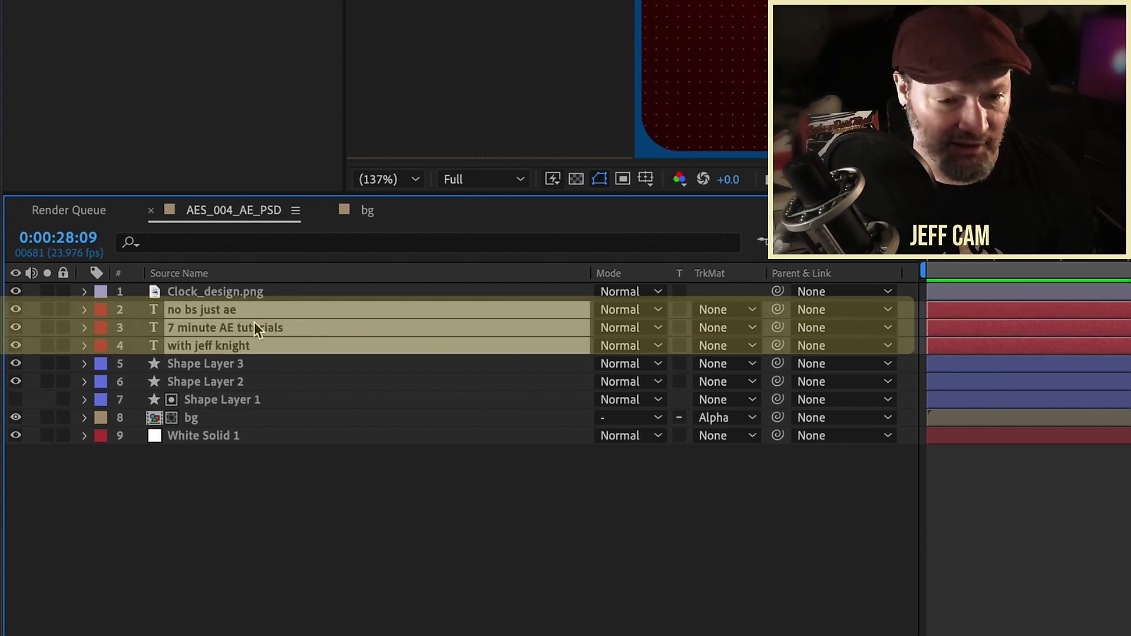
{"action": "key", "text": "s"}
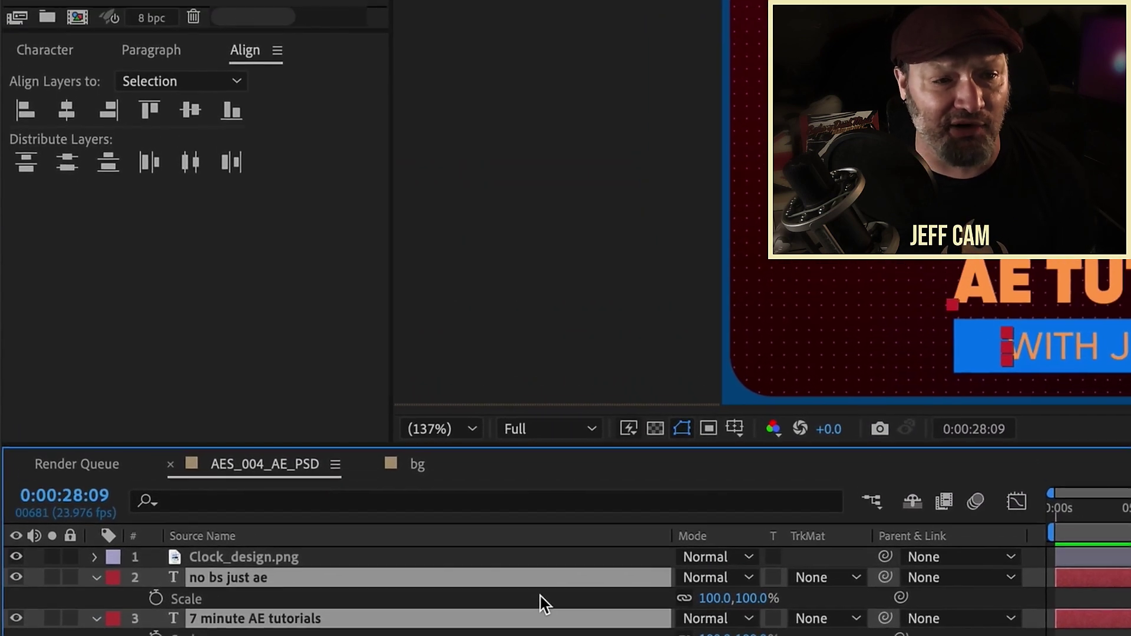
{"action": "left_click", "coordinate": [234, 311]}
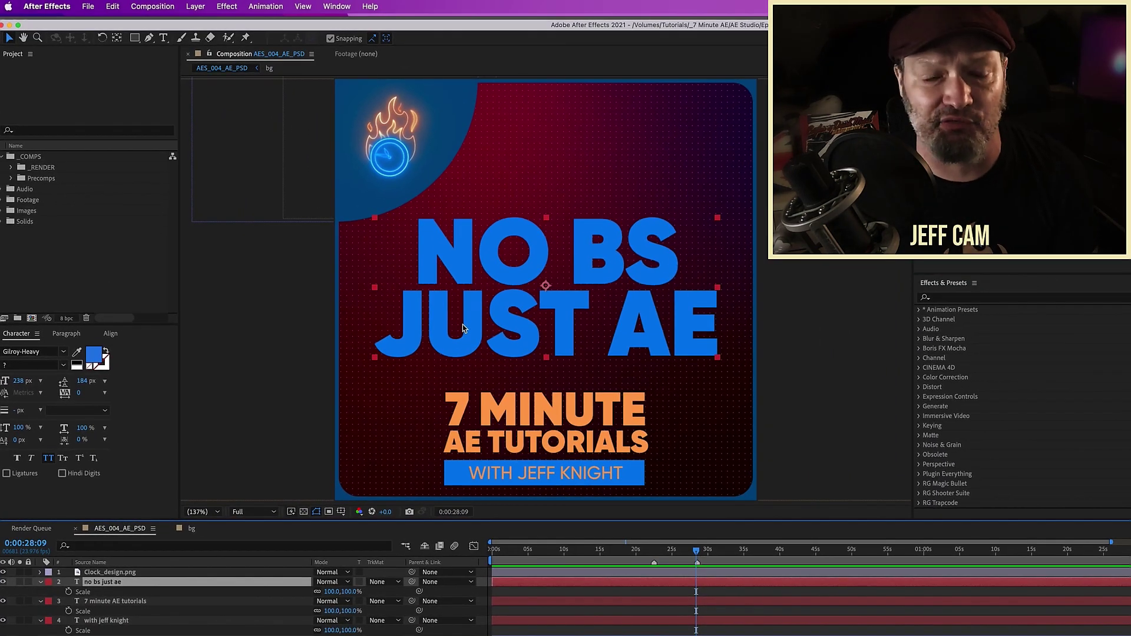
{"action": "left_click", "coordinate": [153, 7]}
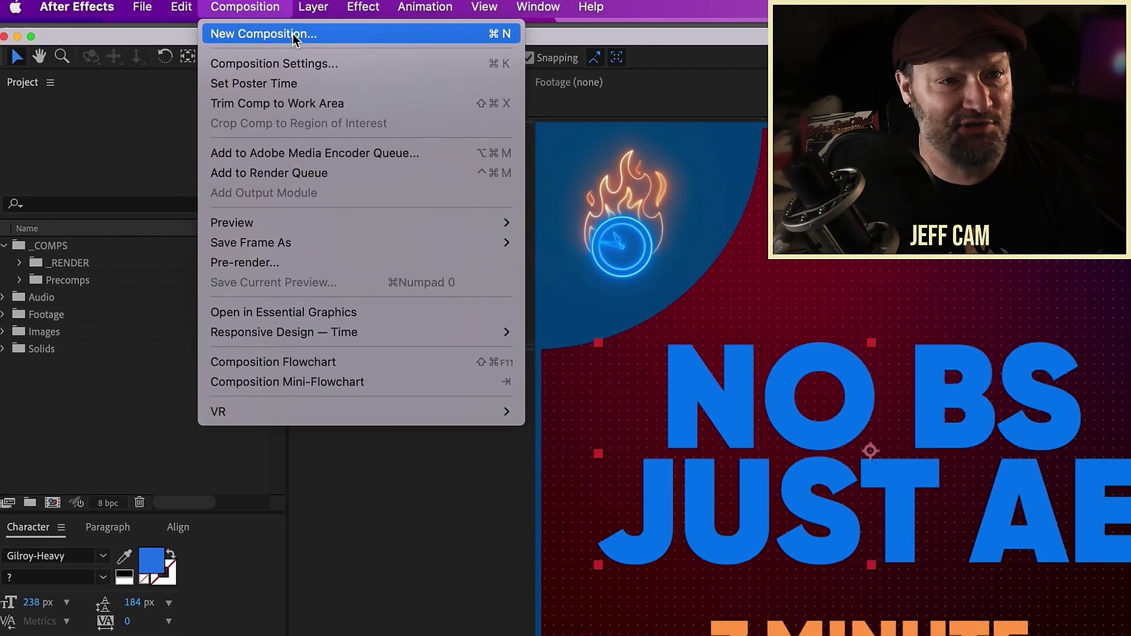
Save the frame as Photoshop Layers named AES_004_PSD_fromAE in 004 PSD_AE > PreRenders, accepting the warning
{"action": "mouse_move", "coordinate": [295, 154]}
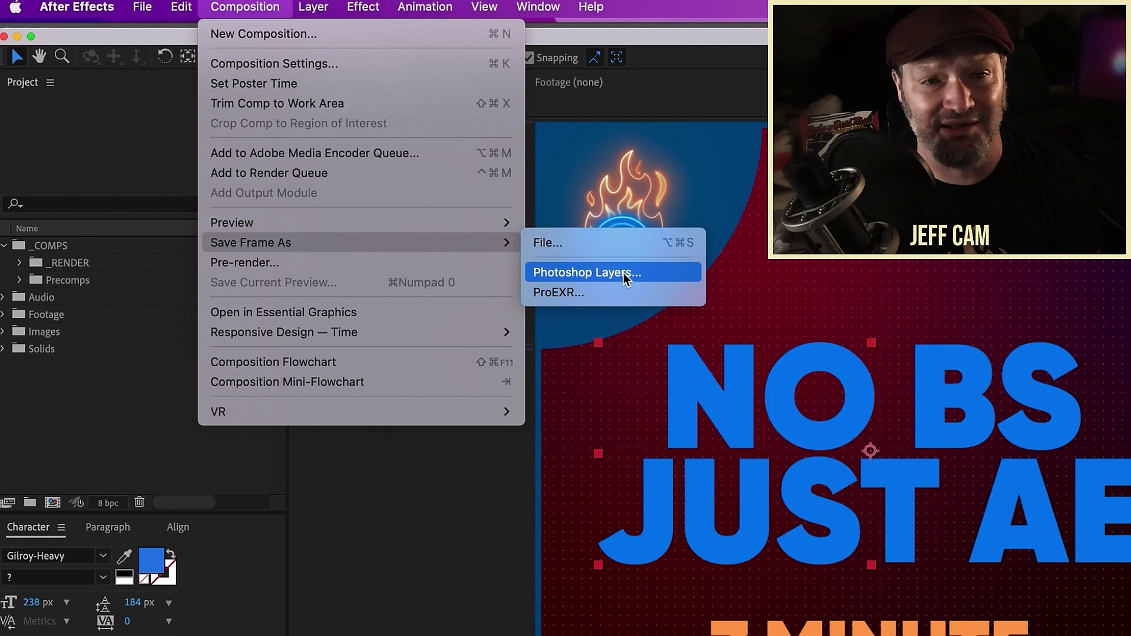
{"action": "left_click", "coordinate": [624, 274]}
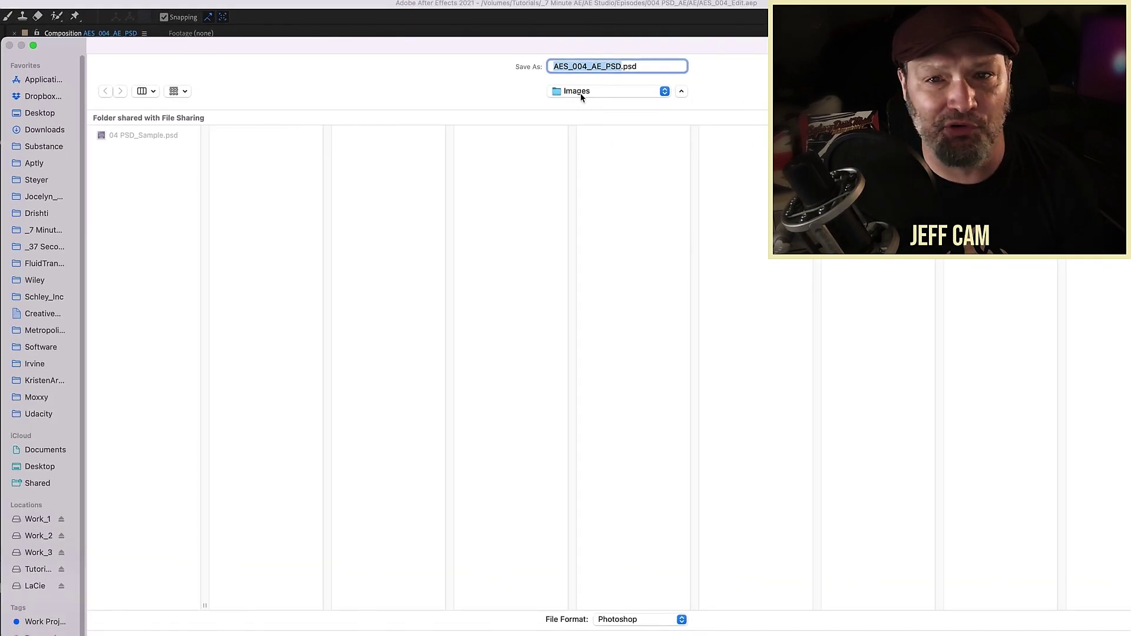
{"action": "left_click", "coordinate": [581, 93]}
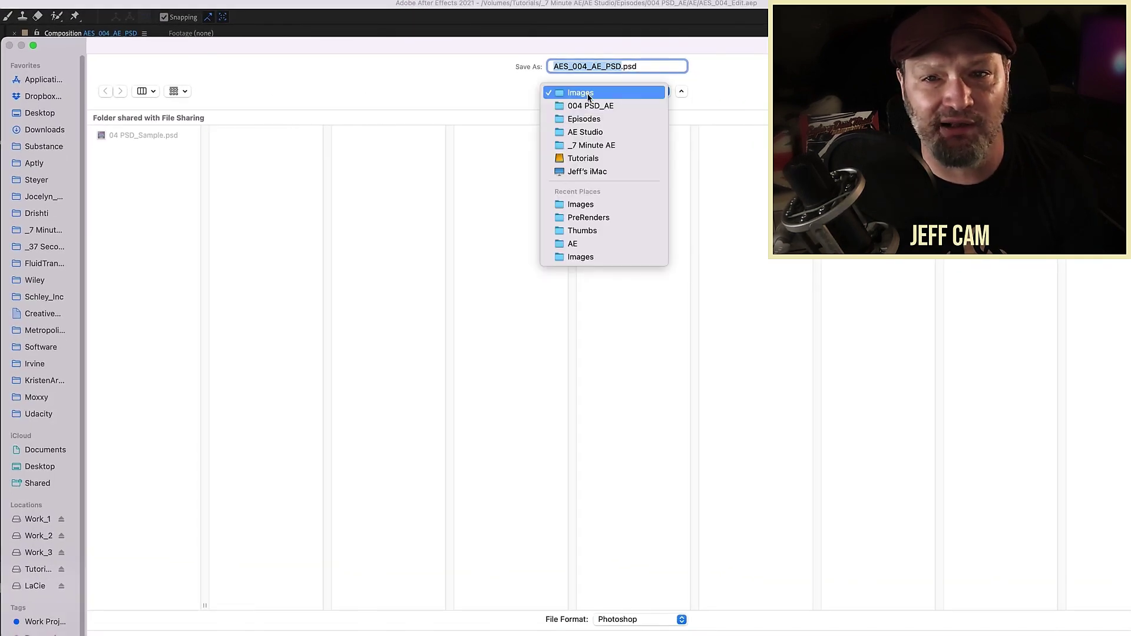
{"action": "left_click", "coordinate": [594, 105]}
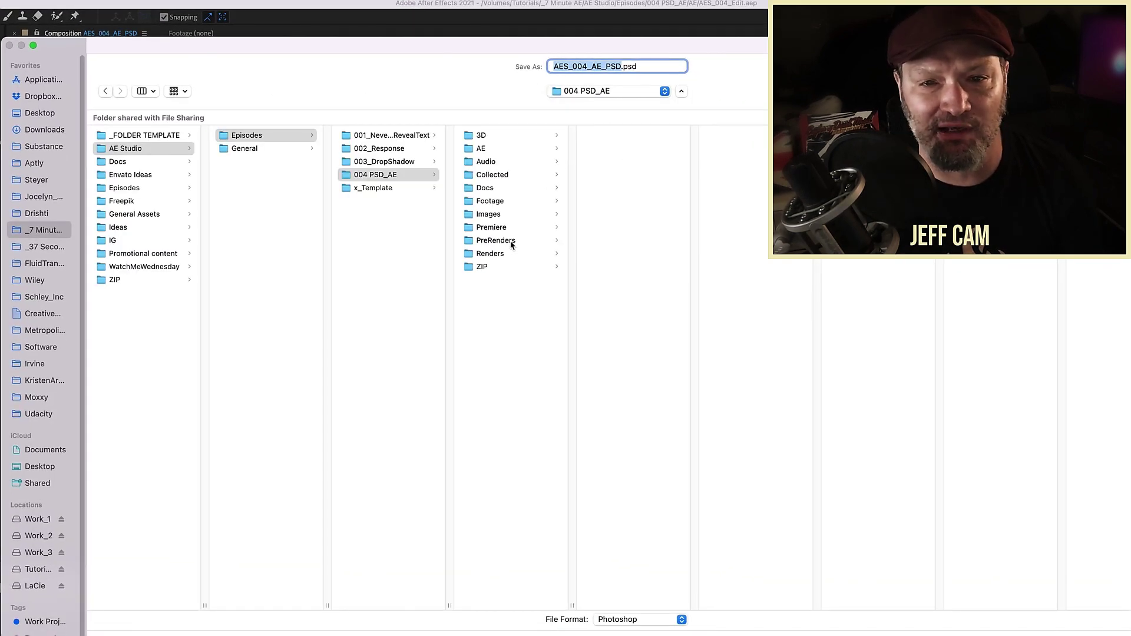
{"action": "left_click", "coordinate": [508, 241]}
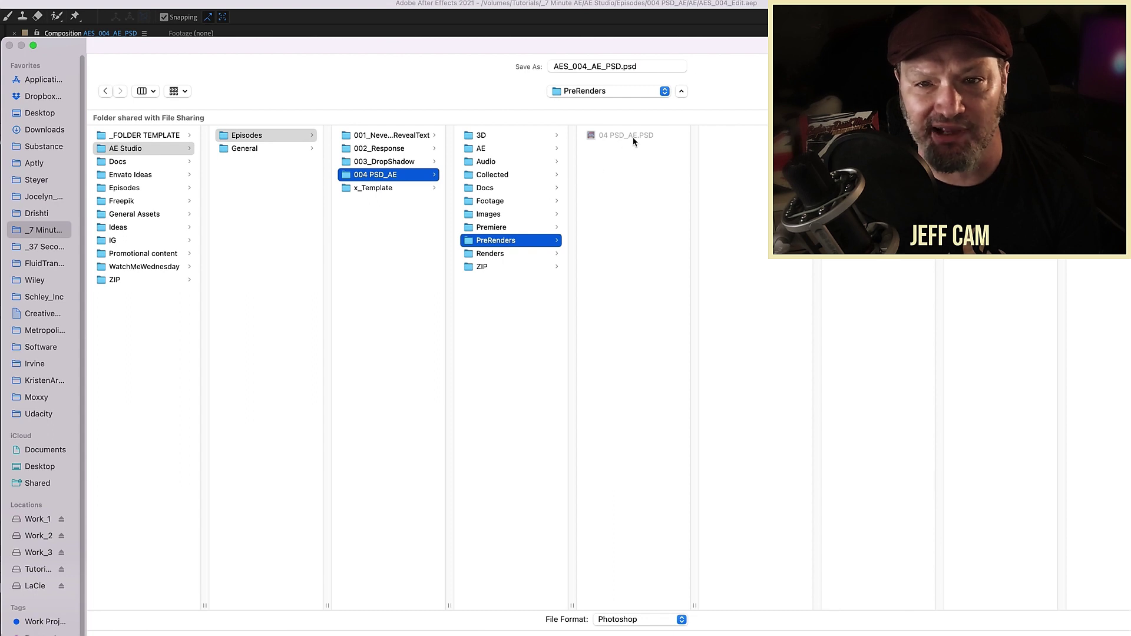
{"action": "triple_click", "coordinate": [576, 65]}
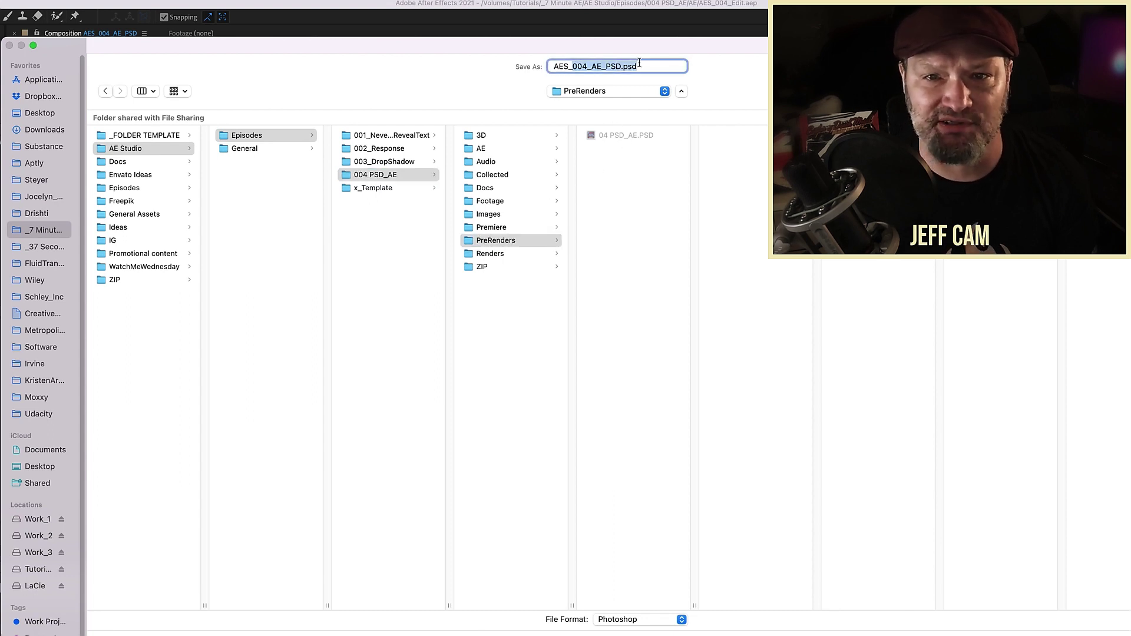
{"action": "type", "text": "AES_004_PSD_"}
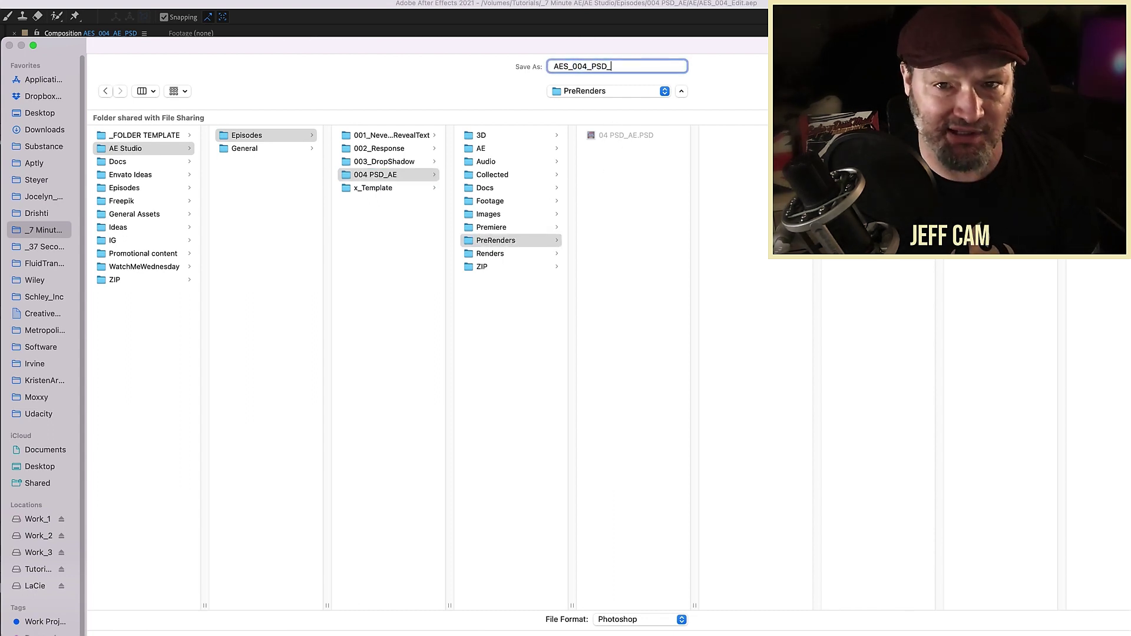
{"action": "type", "text": "fromAE"}
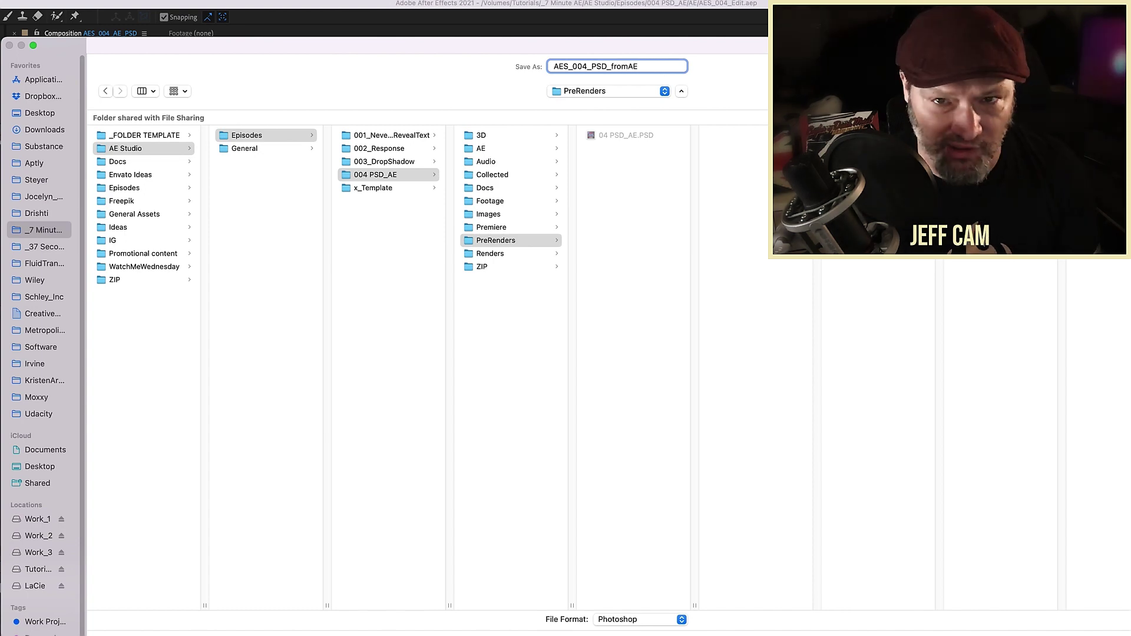
{"action": "key", "text": "Return"}
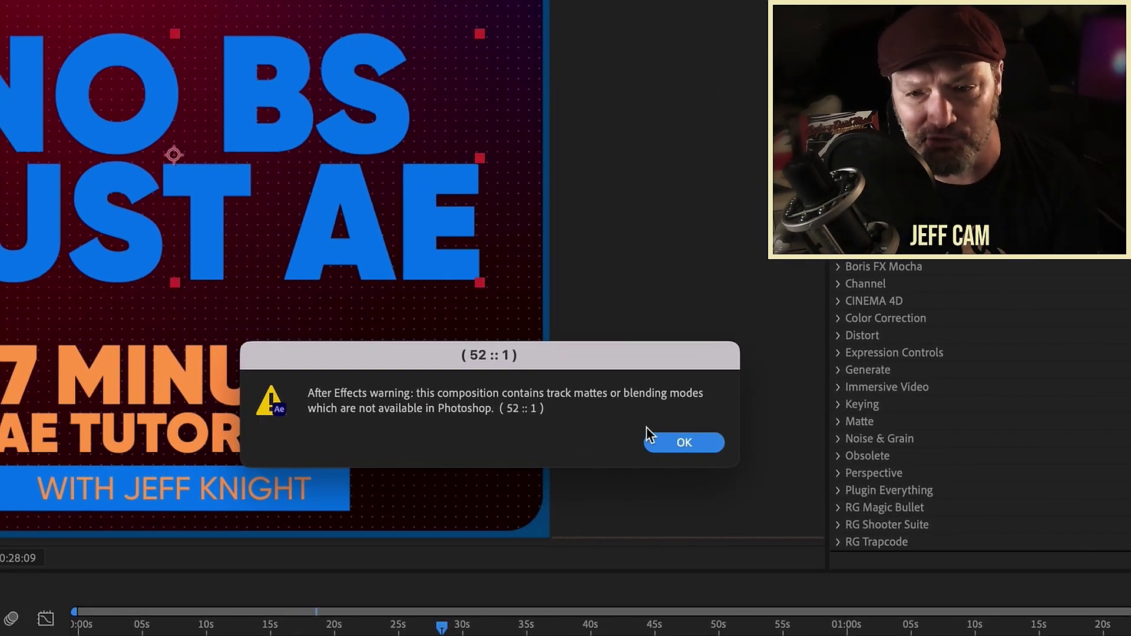
{"action": "left_click", "coordinate": [683, 445]}
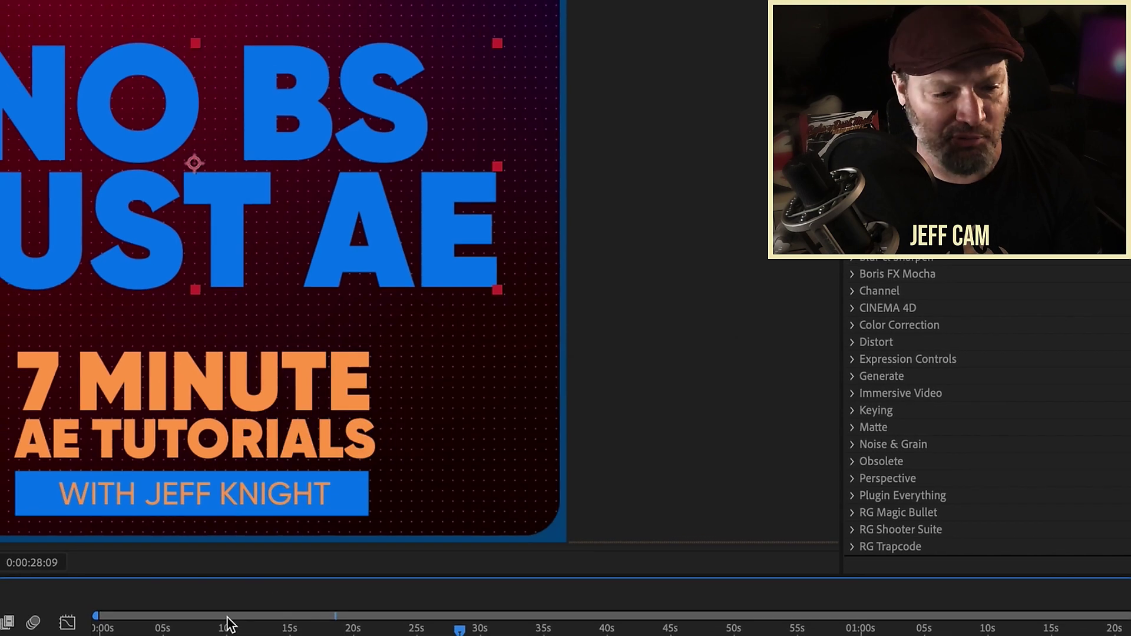
In Photoshop, open AES_004_PSD_fromAE.PSD from the PreRenders folder
{"action": "key", "text": "super+Tab"}
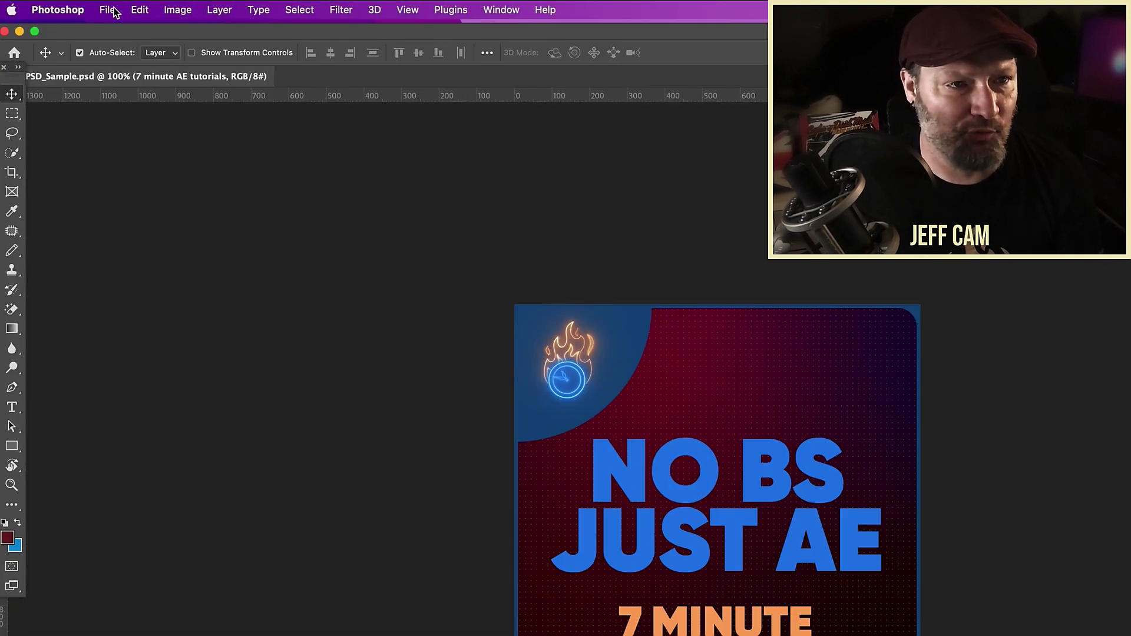
{"action": "left_click", "coordinate": [109, 10]}
{"action": "left_click", "coordinate": [140, 48]}
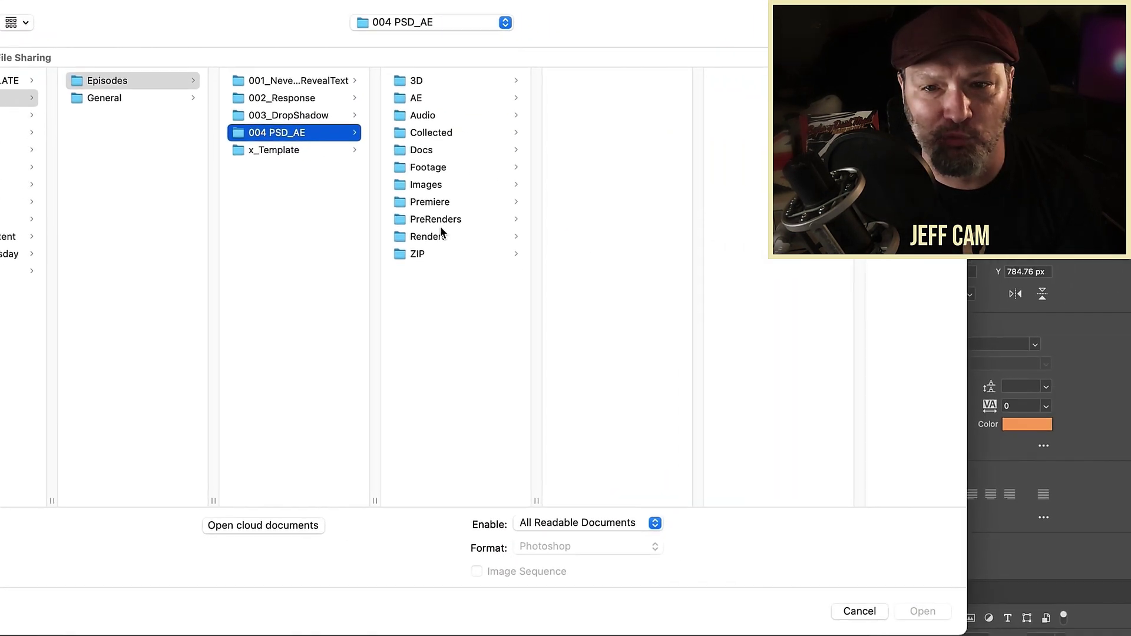
{"action": "left_click", "coordinate": [440, 225]}
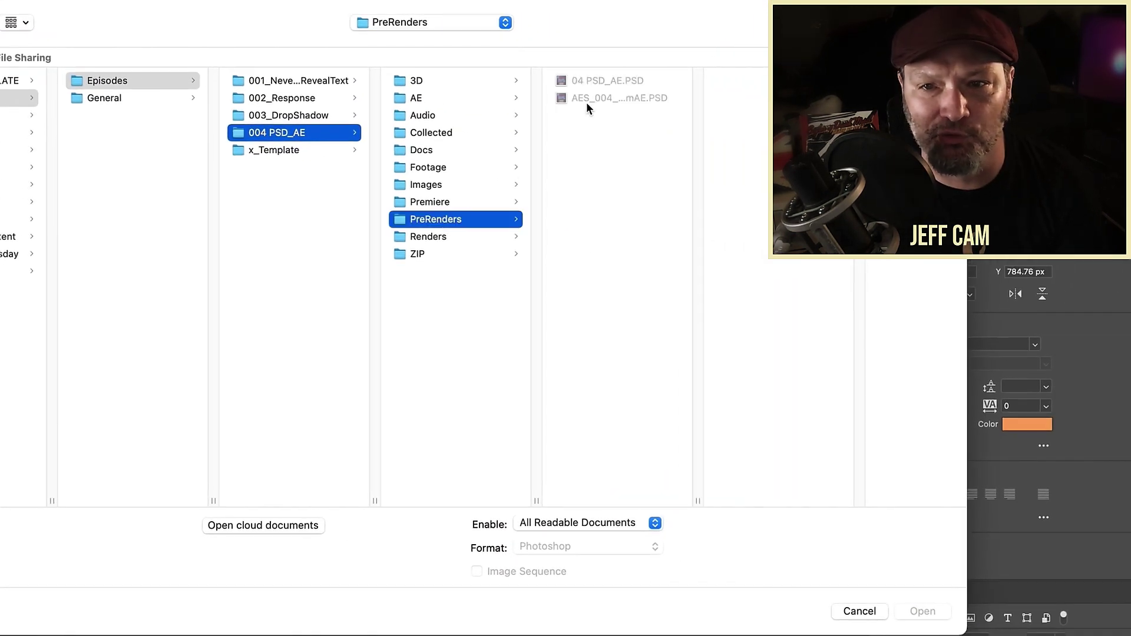
{"action": "left_click_drag", "start_coordinate": [698, 499], "coordinate": [733, 500]}
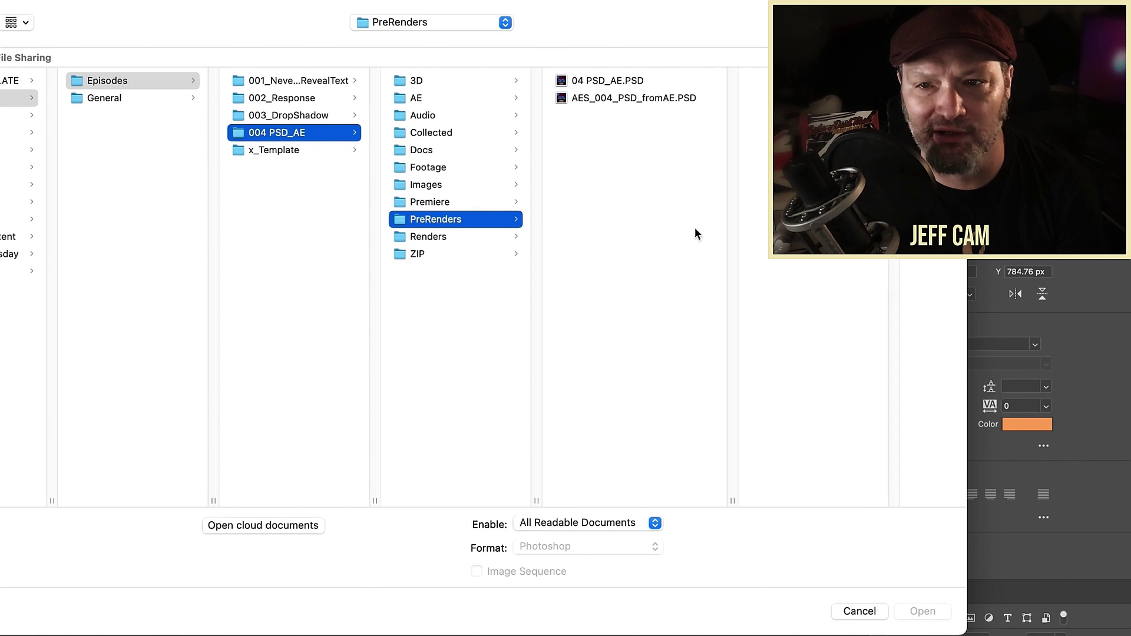
{"action": "left_click", "coordinate": [651, 98]}
{"action": "left_click", "coordinate": [922, 610]}
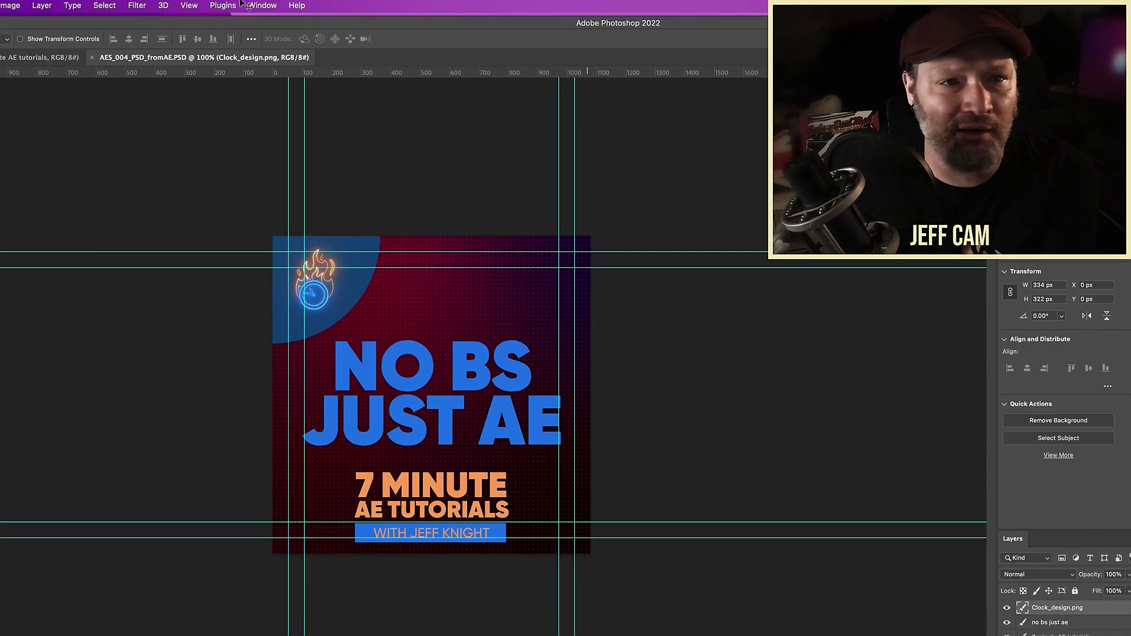
{"action": "left_click", "coordinate": [189, 5]}
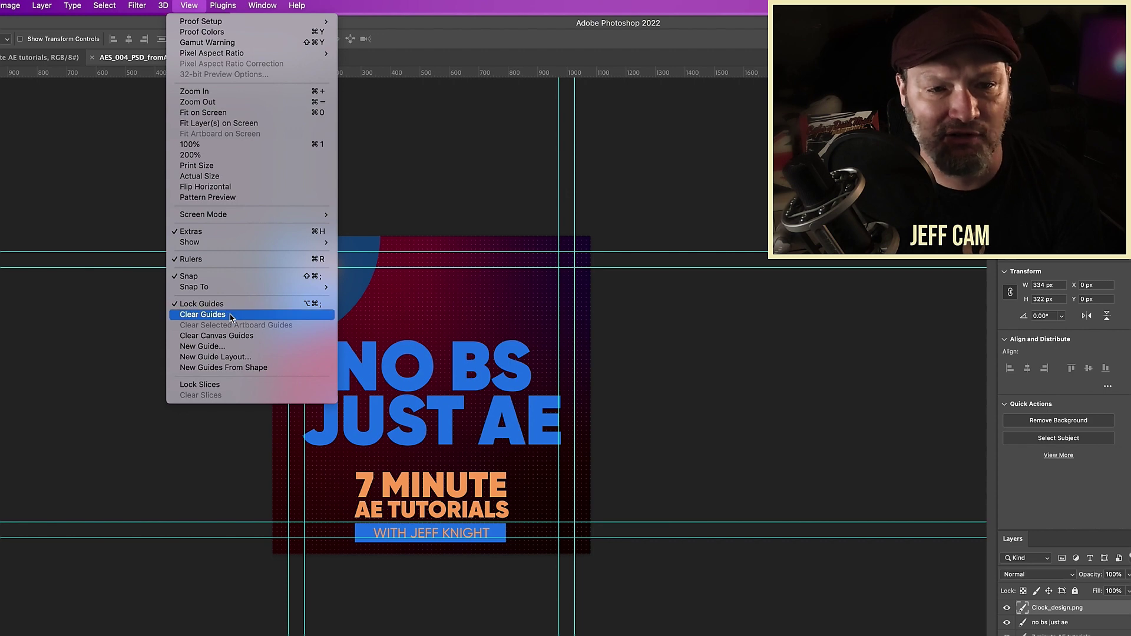
Clear all guides and add a placeholder text layer above the no bs just ae headline
{"action": "left_click", "coordinate": [202, 315]}
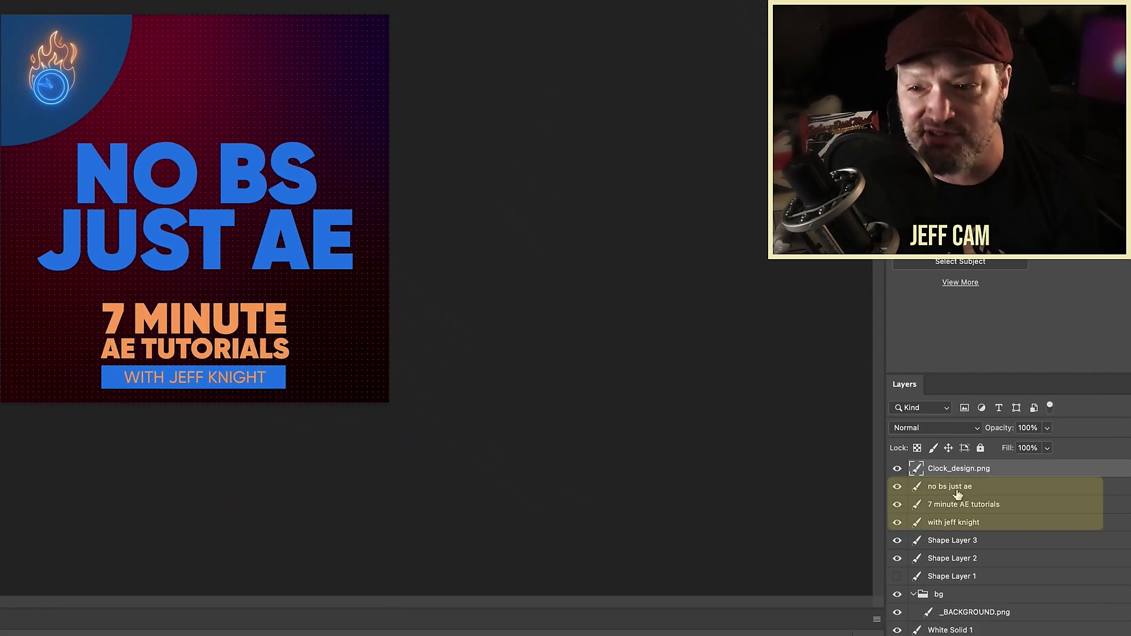
{"action": "left_click", "coordinate": [965, 495]}
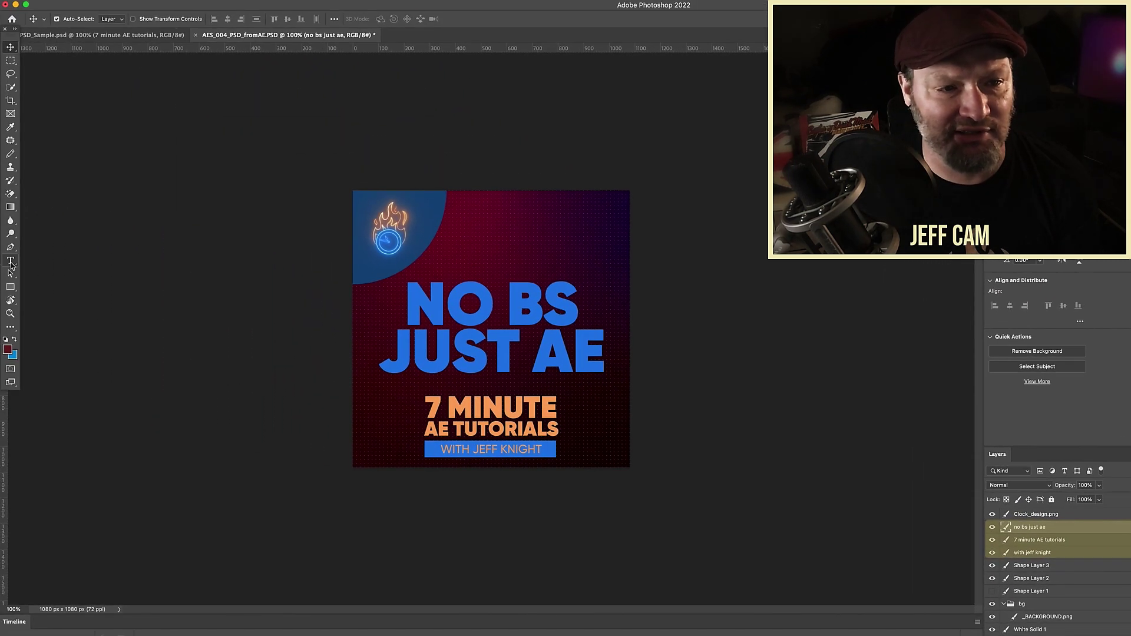
{"action": "left_click", "coordinate": [10, 262]}
{"action": "left_click", "coordinate": [481, 303]}
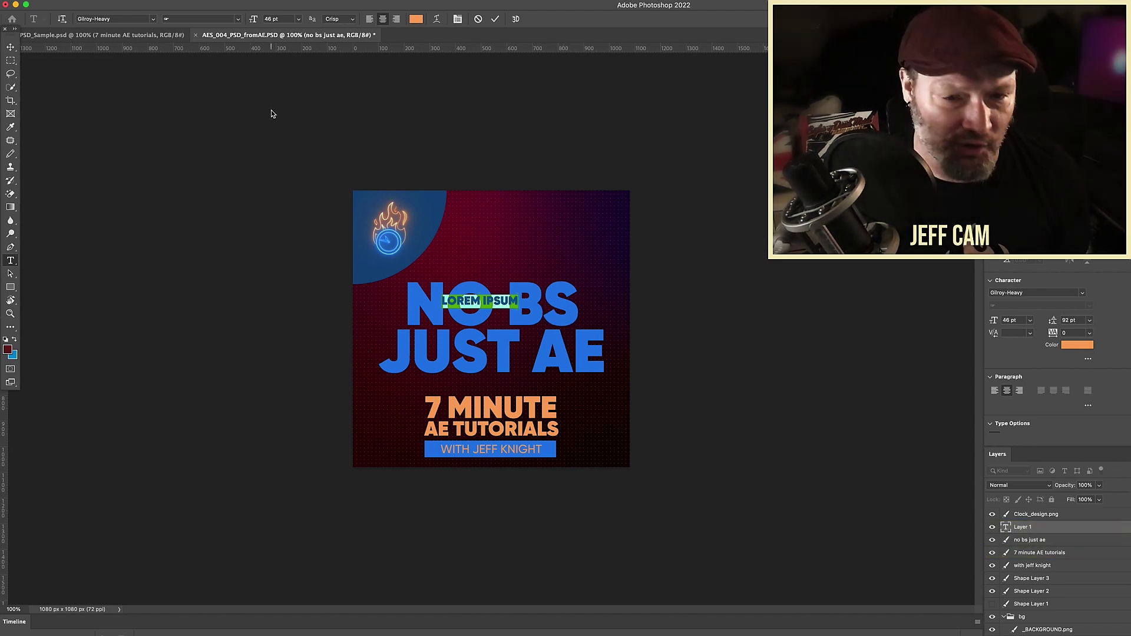
{"action": "left_click", "coordinate": [11, 47]}
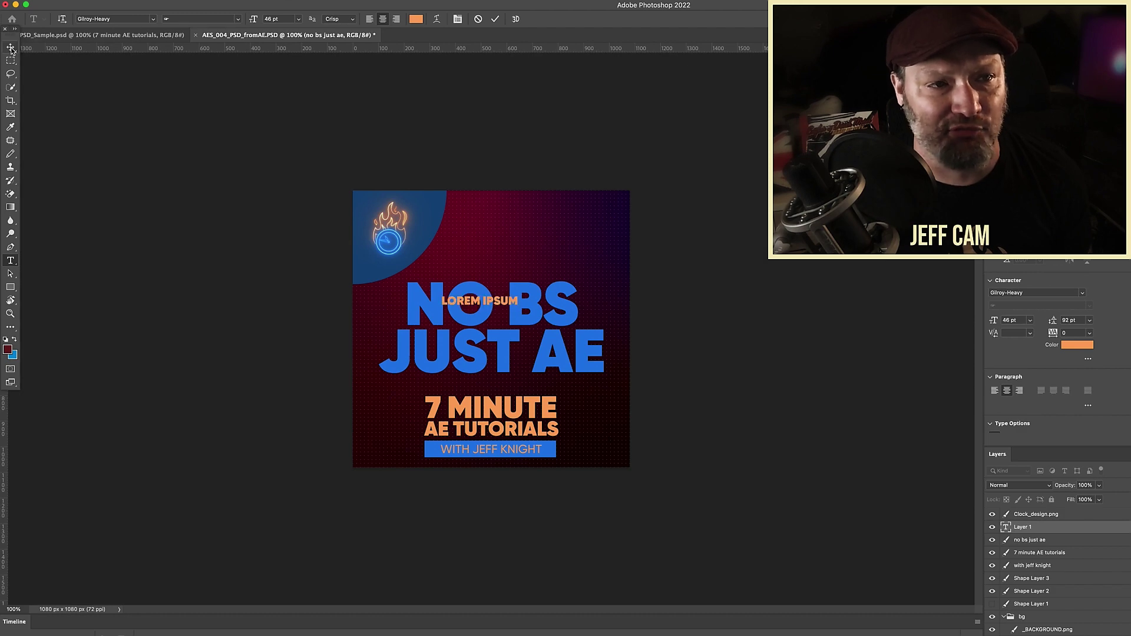
Delete the placeholder, paste NO BS JUST AE as new text, and align it over the original
{"action": "key", "text": "BackSpace"}
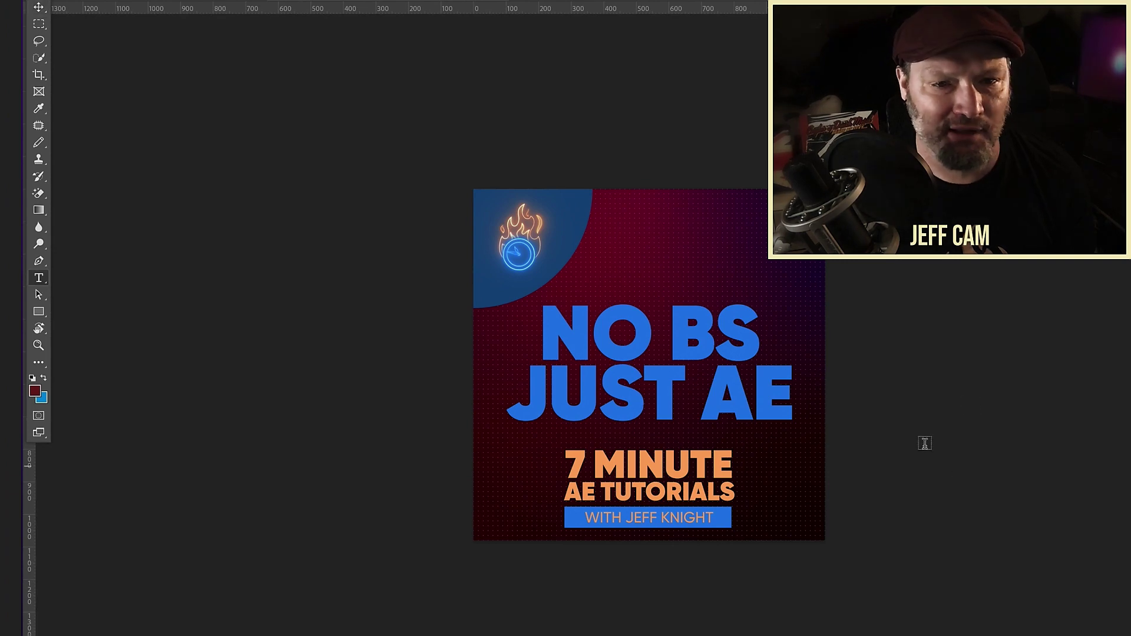
{"action": "left_click", "coordinate": [630, 337]}
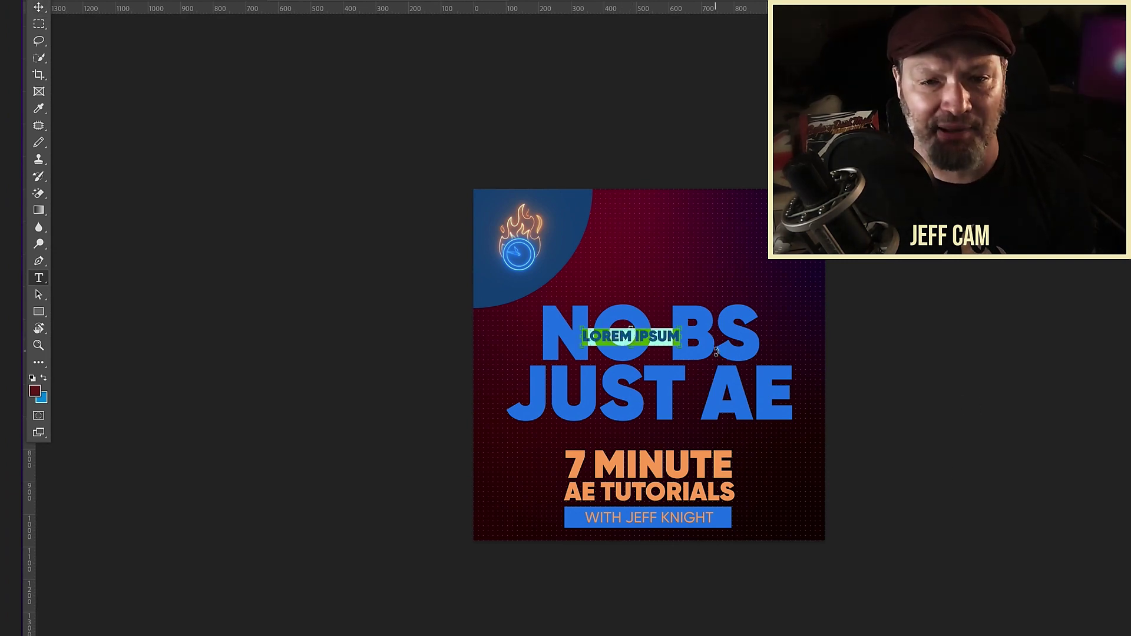
{"action": "type", "text": "NO BS JUST AE"}
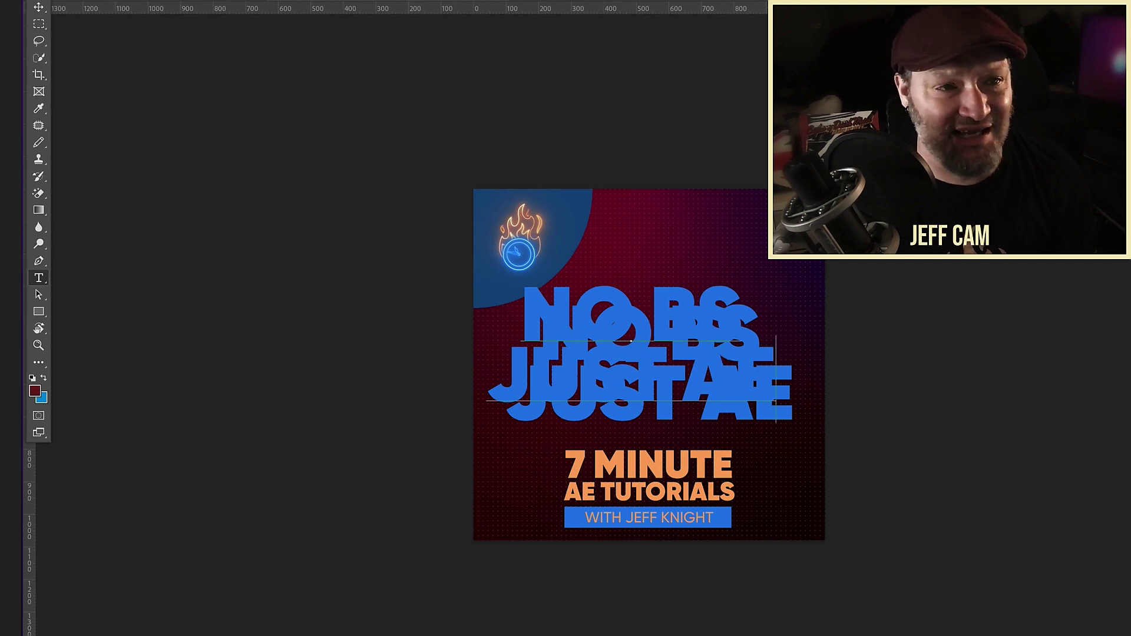
{"action": "left_click_drag", "start_coordinate": [622, 318], "coordinate": [640, 339]}
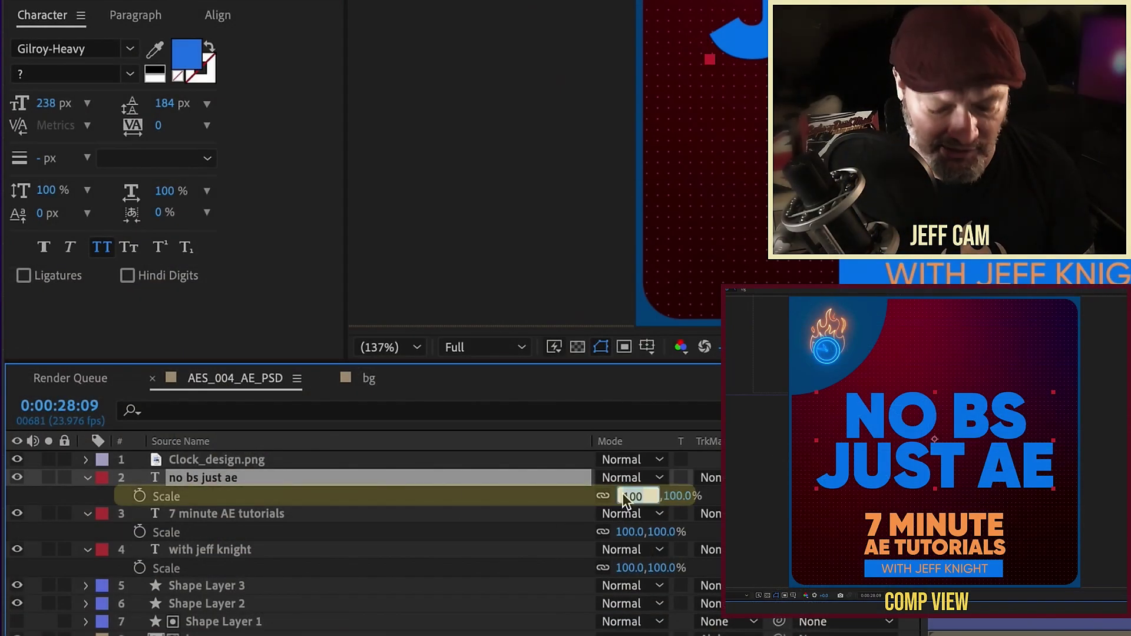
Scrub the headline layer's Scale down to about 90%
{"action": "left_click_drag", "start_coordinate": [626, 496], "coordinate": [612, 496]}
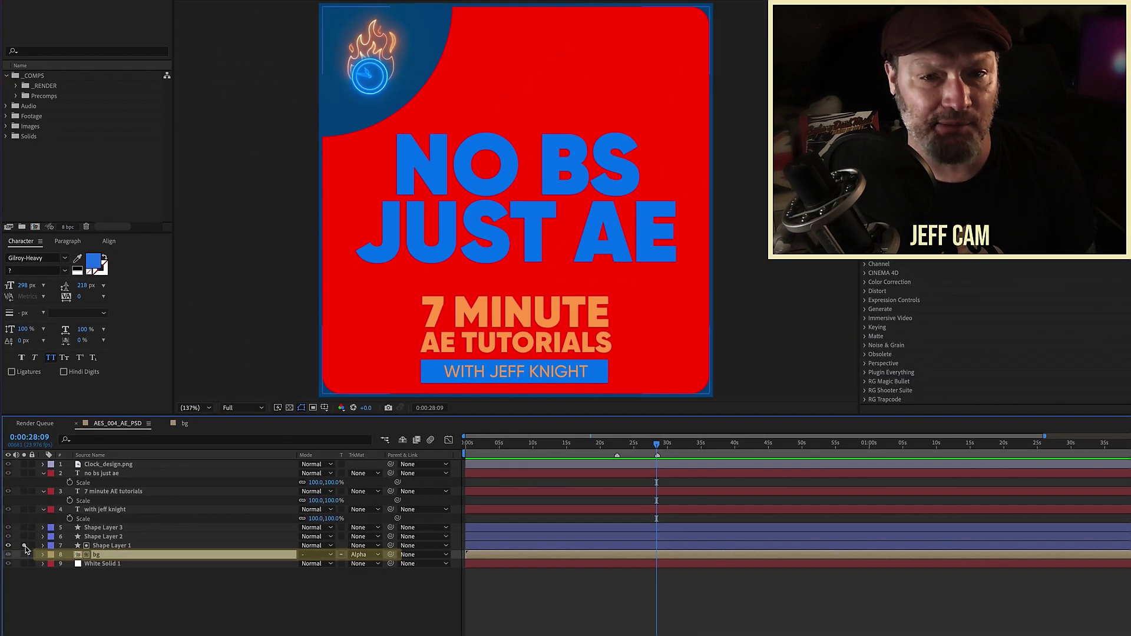
Solo and hide Shape Layer 1, then solo the bg gradient to inspect the matte
{"action": "left_click", "coordinate": [41, 540]}
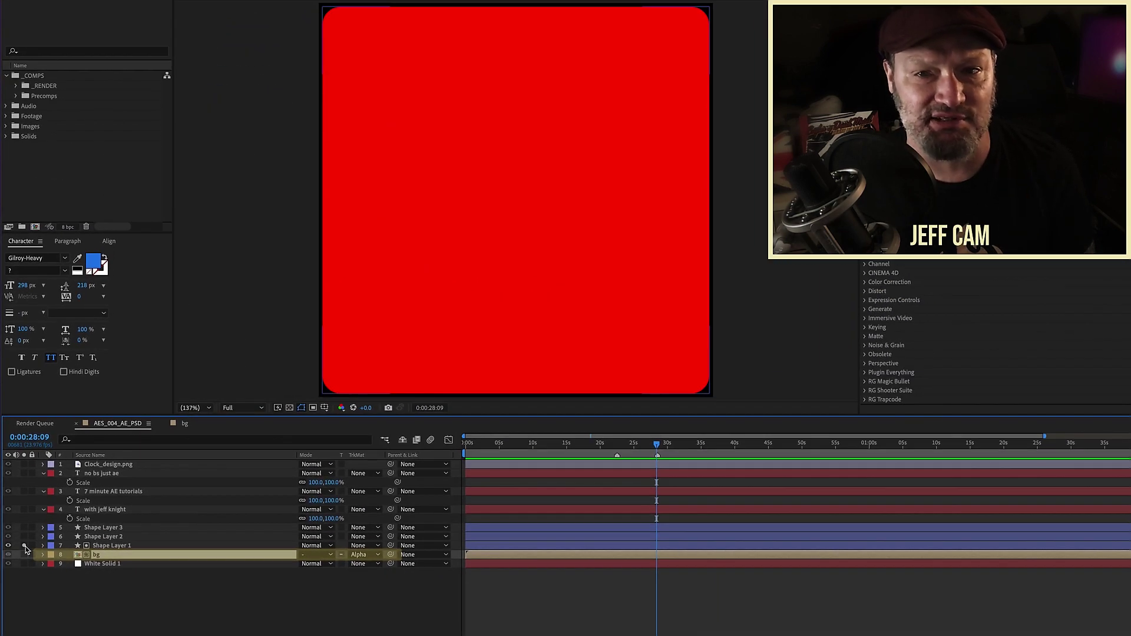
{"action": "left_click", "coordinate": [24, 545]}
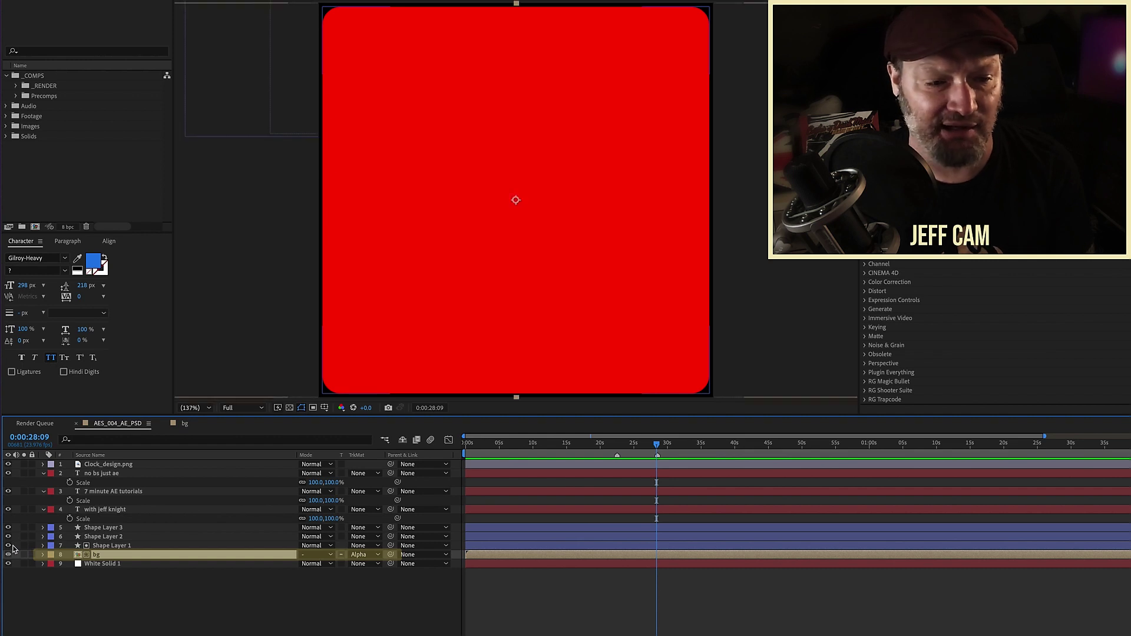
{"action": "left_click", "coordinate": [10, 545]}
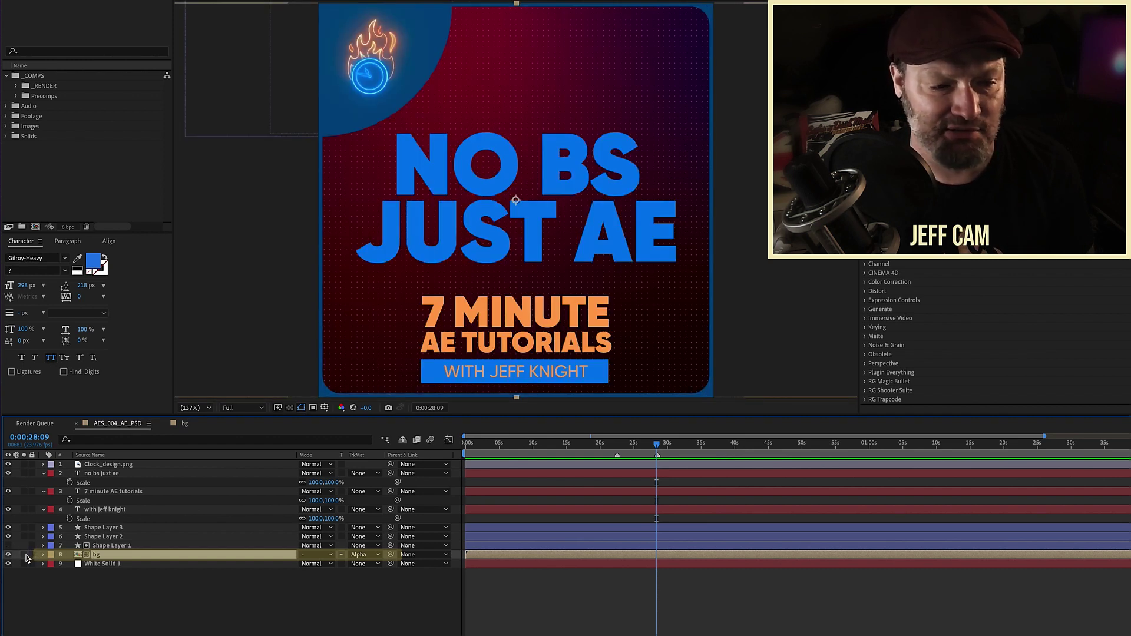
{"action": "left_click", "coordinate": [24, 555]}
Set bg's TrkMat to No Track Matte, restore Alpha Matte 'Shape Layer 1', and close the exported PSD
{"action": "left_click", "coordinate": [360, 557]}
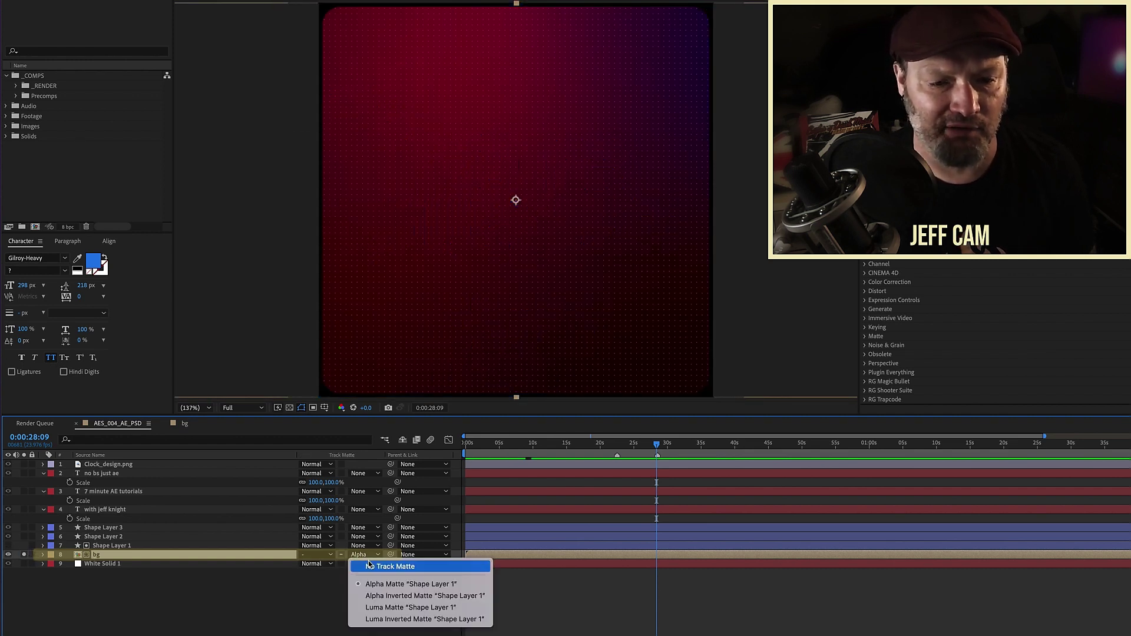
{"action": "left_click", "coordinate": [372, 565]}
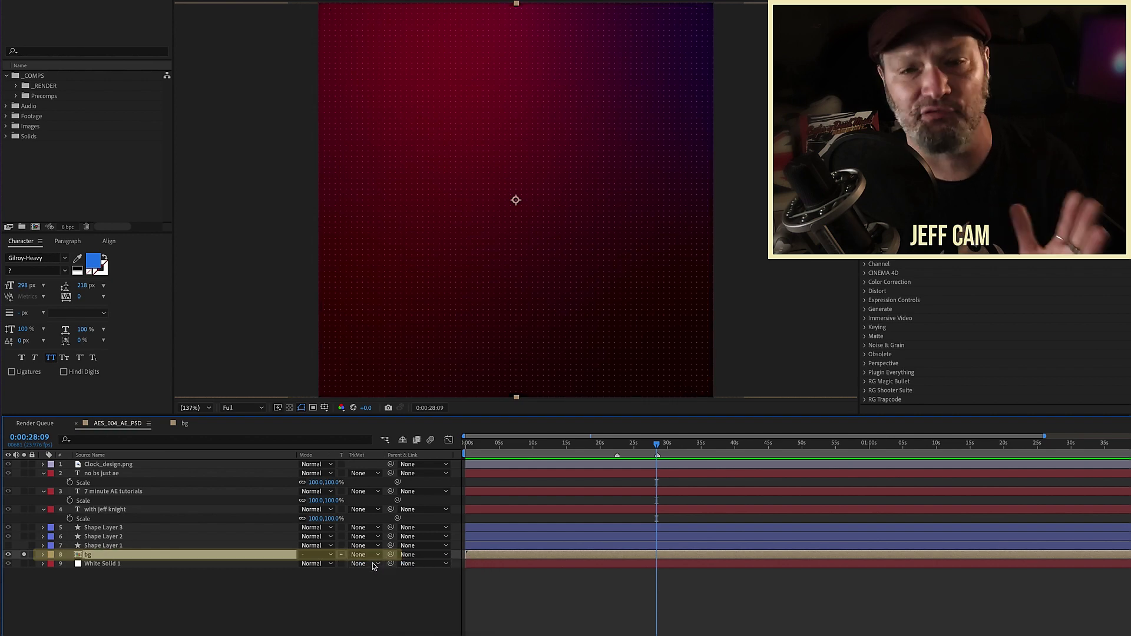
{"action": "left_click", "coordinate": [362, 556]}
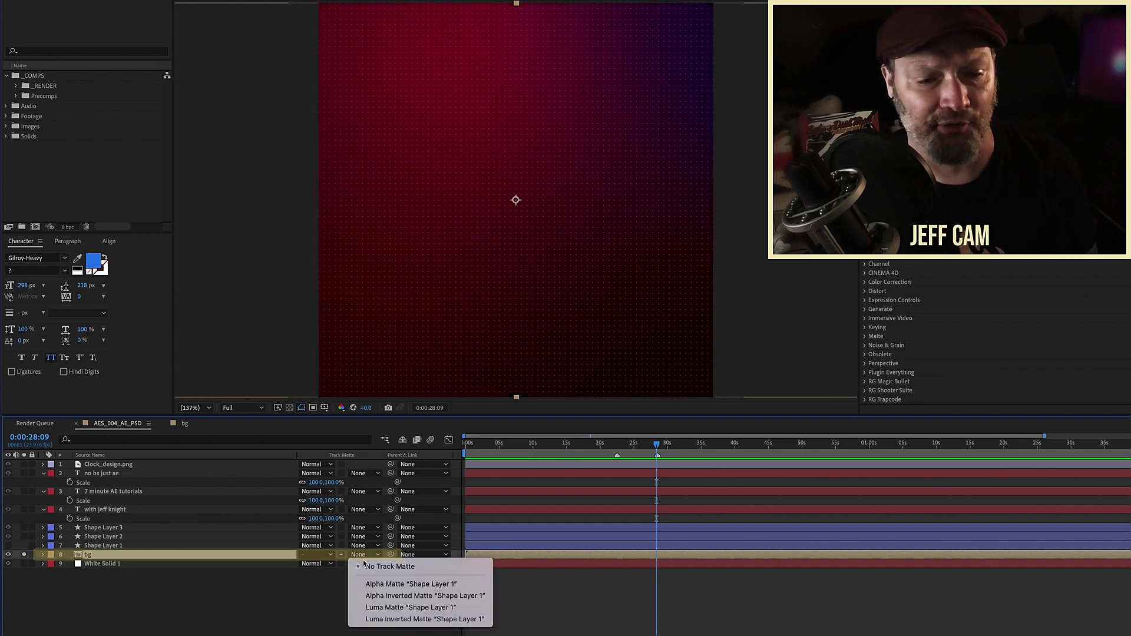
{"action": "left_click", "coordinate": [389, 584]}
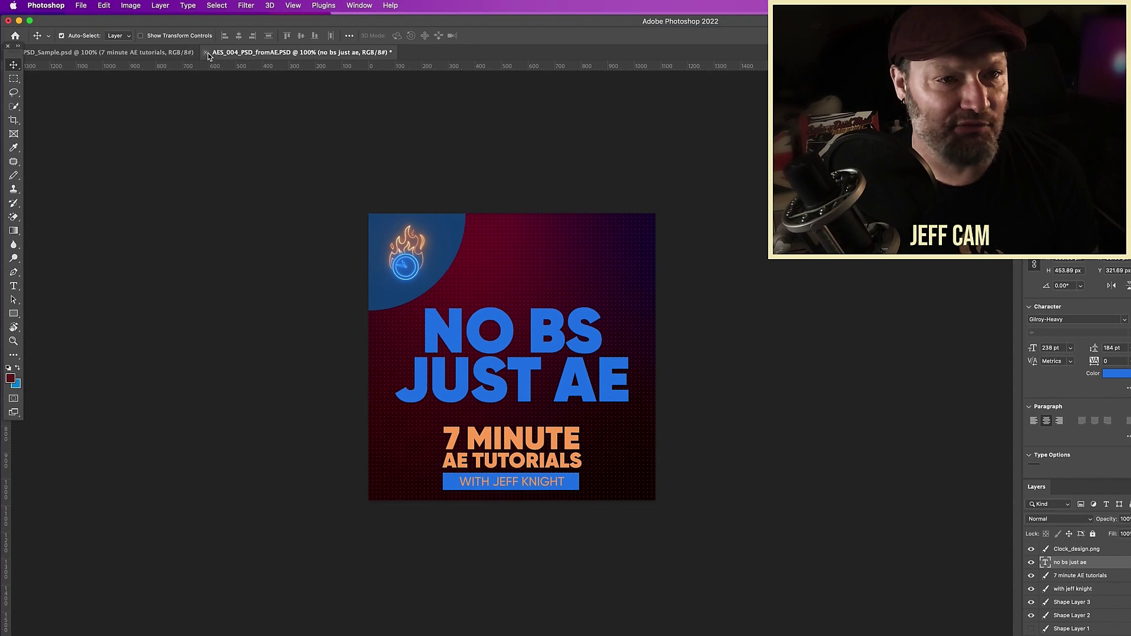
{"action": "left_click", "coordinate": [205, 53]}
Close the Photoshop document without saving, then re-export the AE frame as Photoshop Layers over AES_004_PSD_fromAE.PSD
{"action": "left_click", "coordinate": [677, 276]}
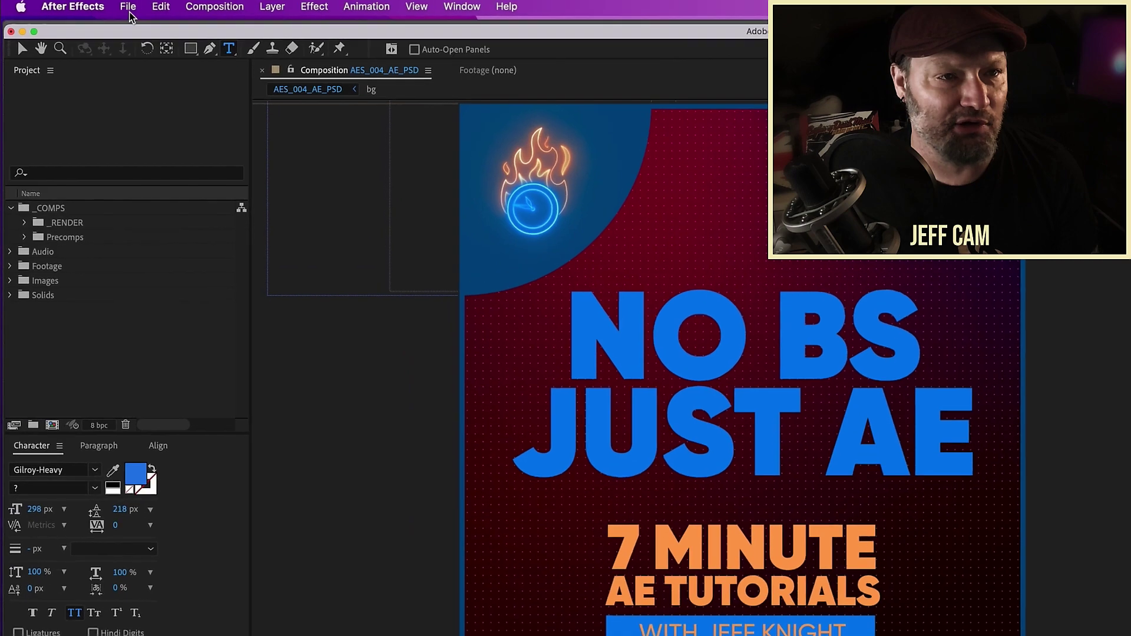
{"action": "left_click", "coordinate": [177, 5]}
{"action": "mouse_move", "coordinate": [261, 212]}
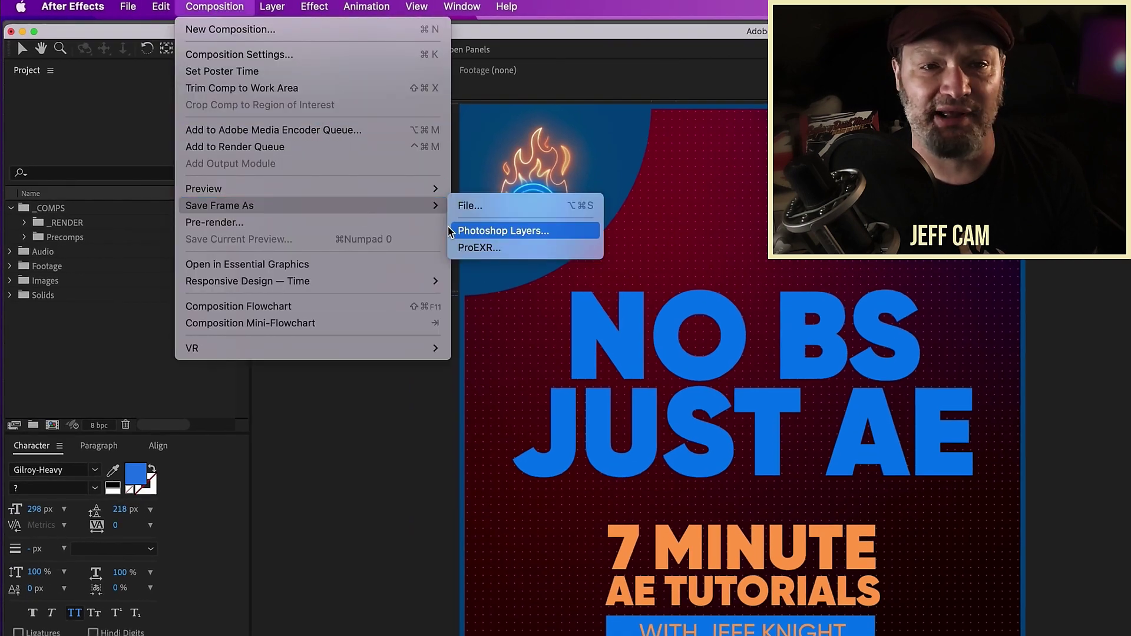
{"action": "left_click", "coordinate": [465, 231]}
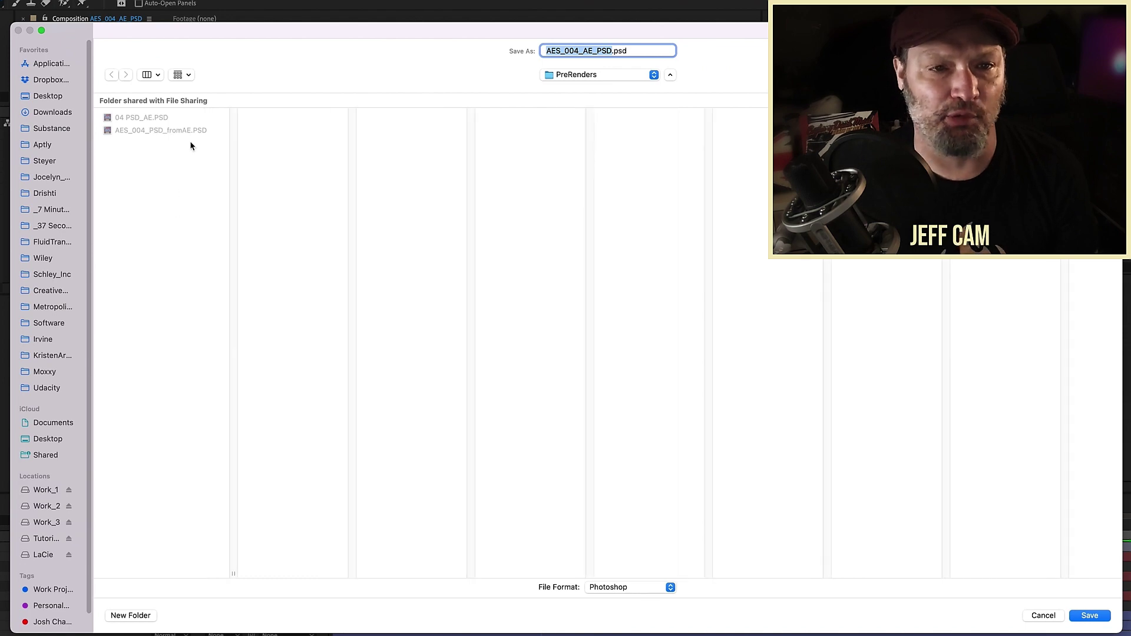
{"action": "left_click", "coordinate": [177, 130]}
{"action": "left_click", "coordinate": [1089, 616]}
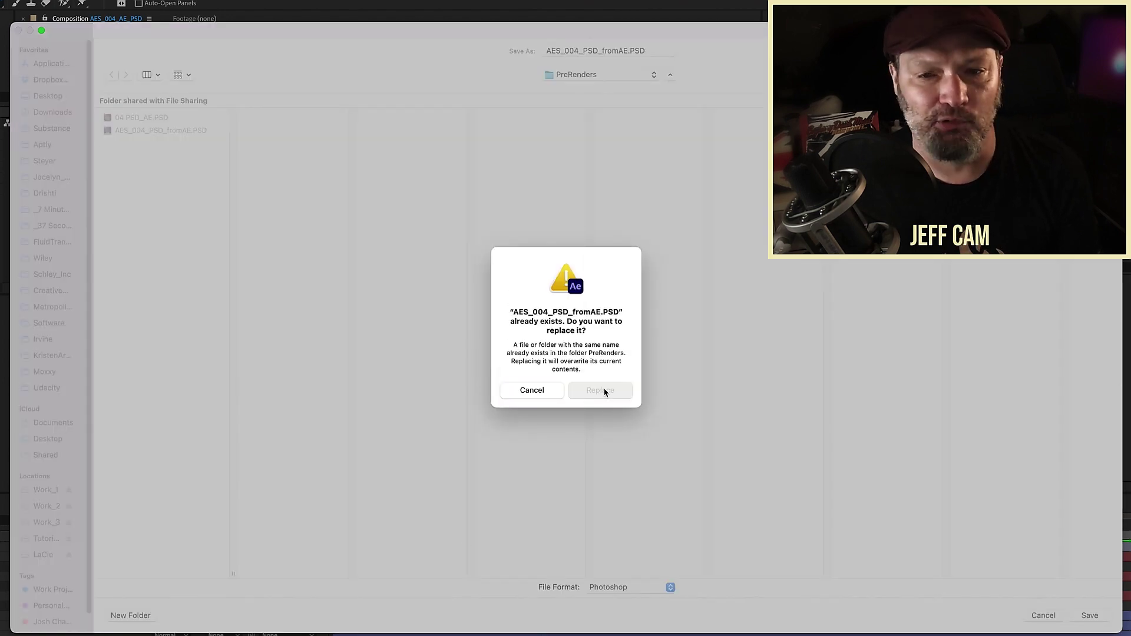
{"action": "left_click", "coordinate": [602, 390]}
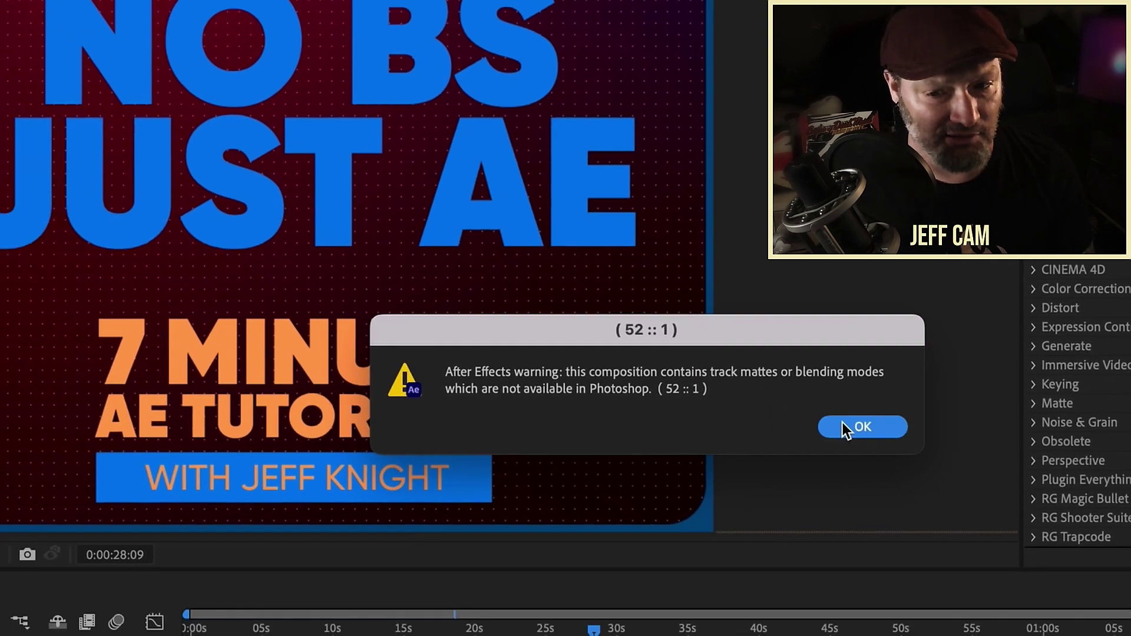
Dismiss the track matte warning and set the bg layer to No Track Matte
{"action": "left_click", "coordinate": [789, 465]}
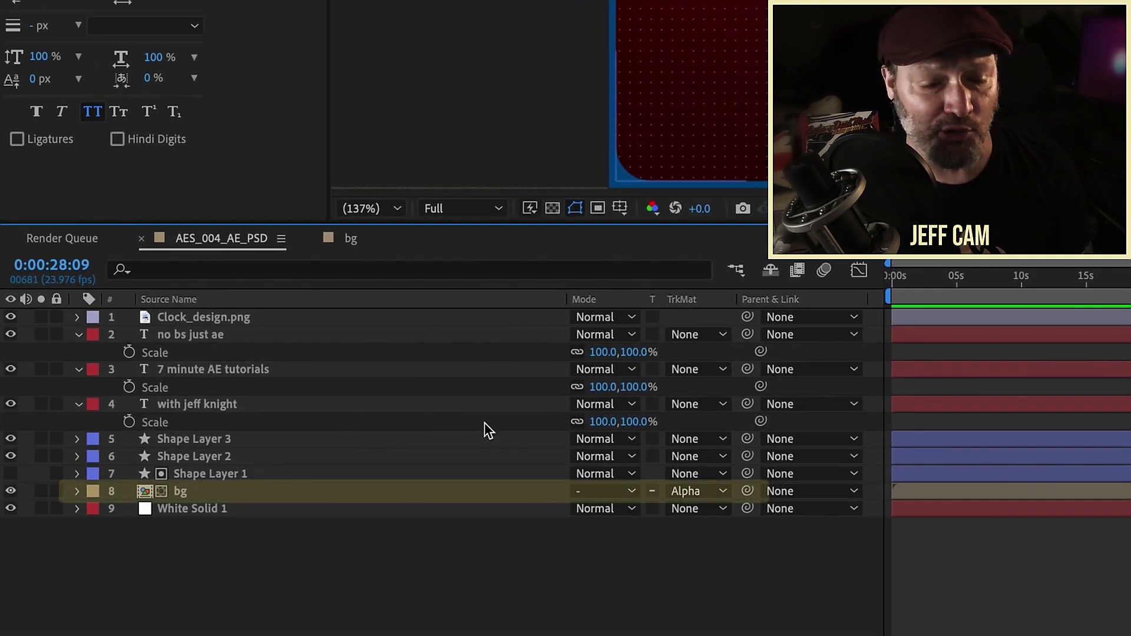
{"action": "left_click", "coordinate": [719, 489]}
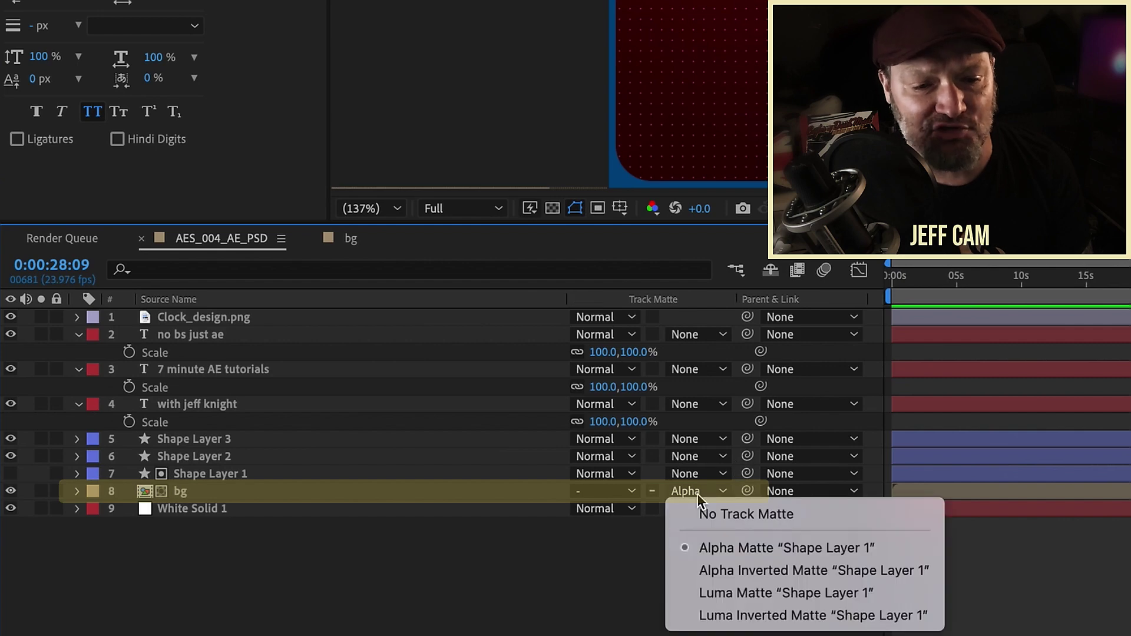
{"action": "left_click", "coordinate": [745, 514]}
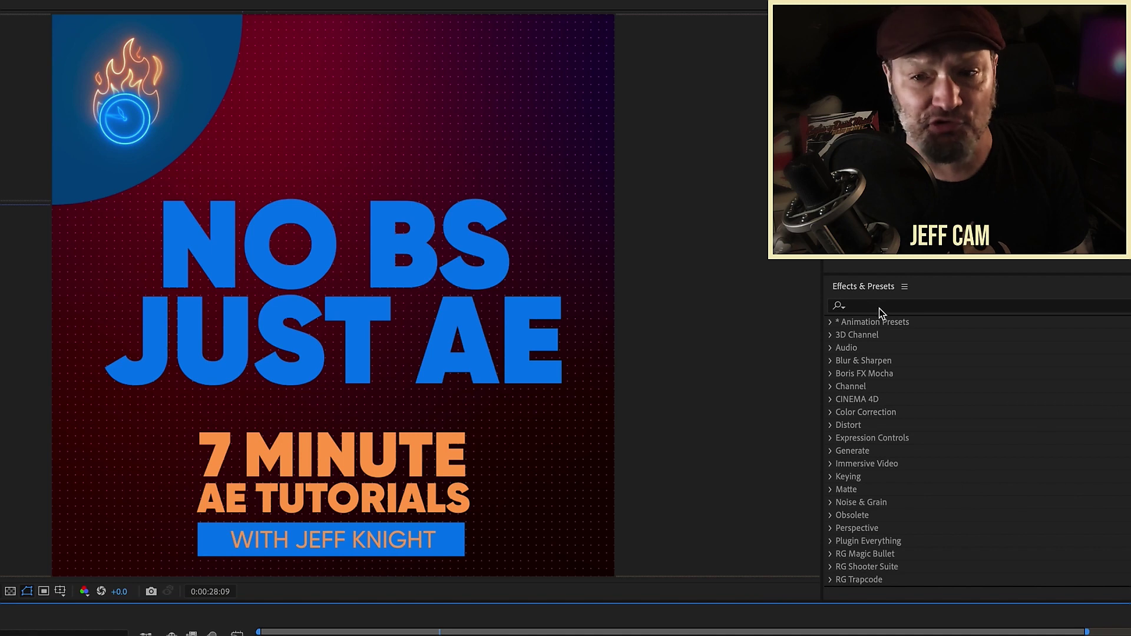
Apply a Set Matte effect to bg, taking its matte from Shape Layer 1
{"action": "left_click", "coordinate": [881, 306]}
{"action": "type", "text": "set m"}
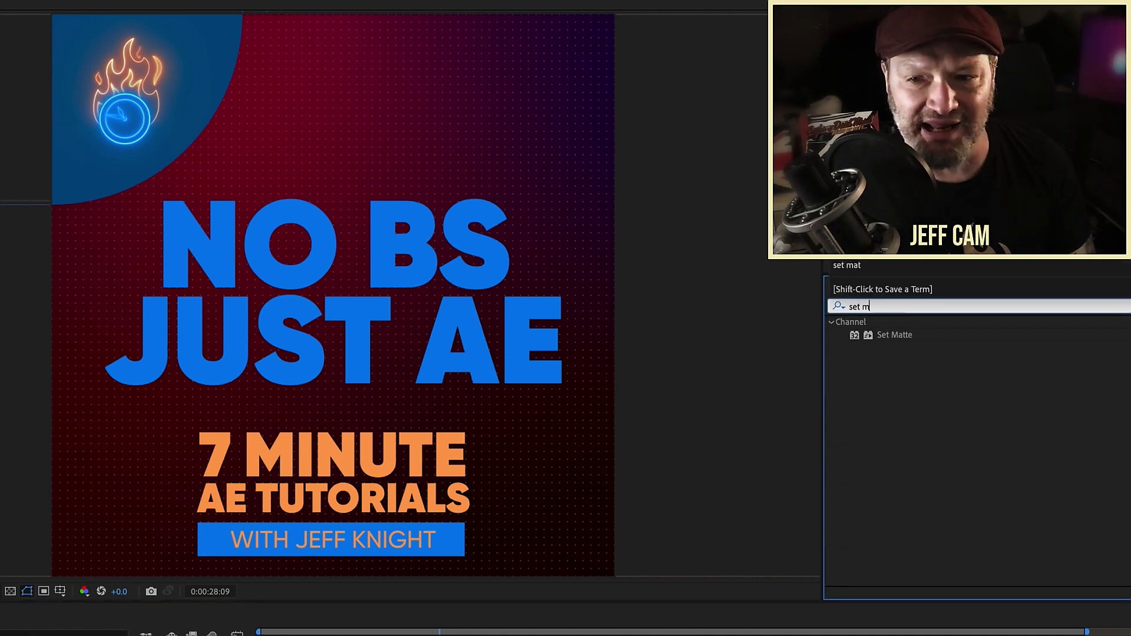
{"action": "type", "text": "atte"}
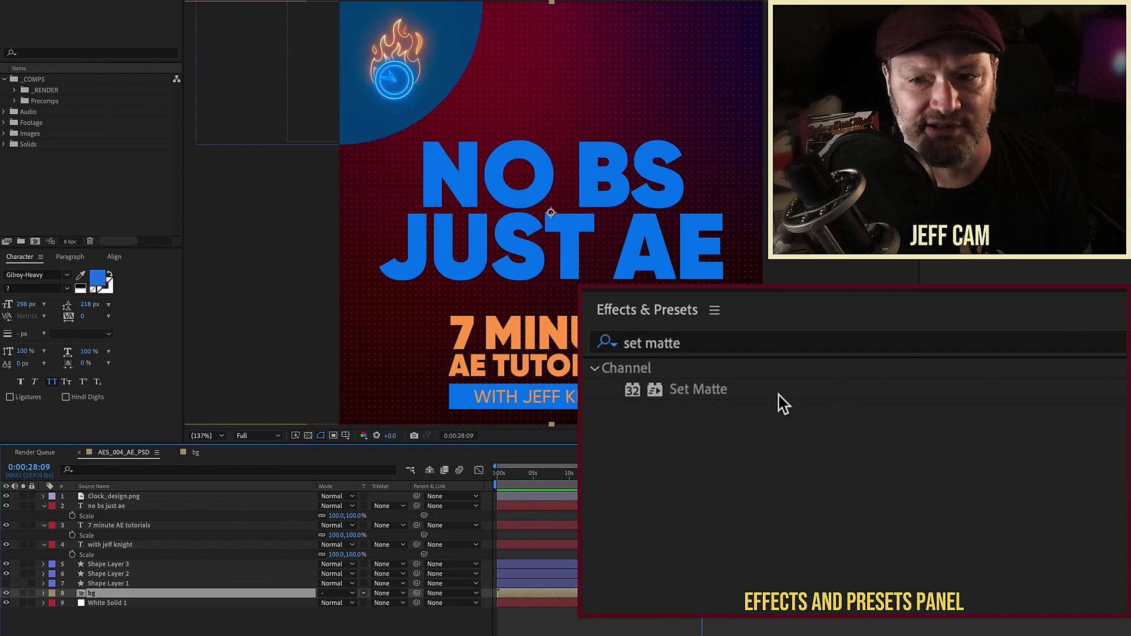
{"action": "double_click", "coordinate": [707, 391]}
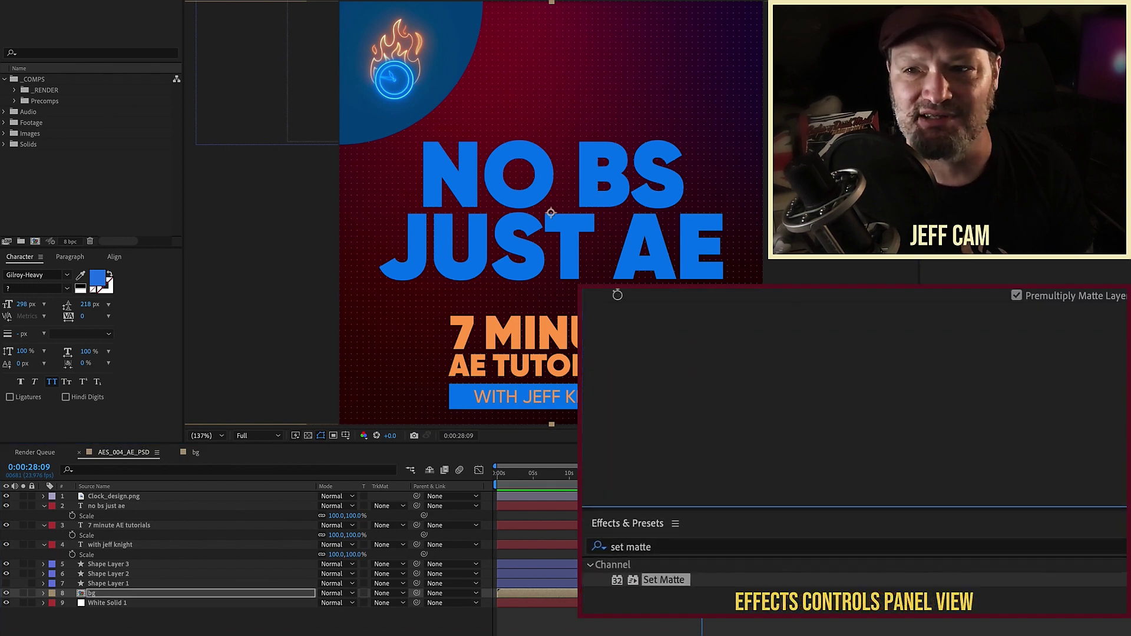
{"action": "left_click", "coordinate": [957, 347]}
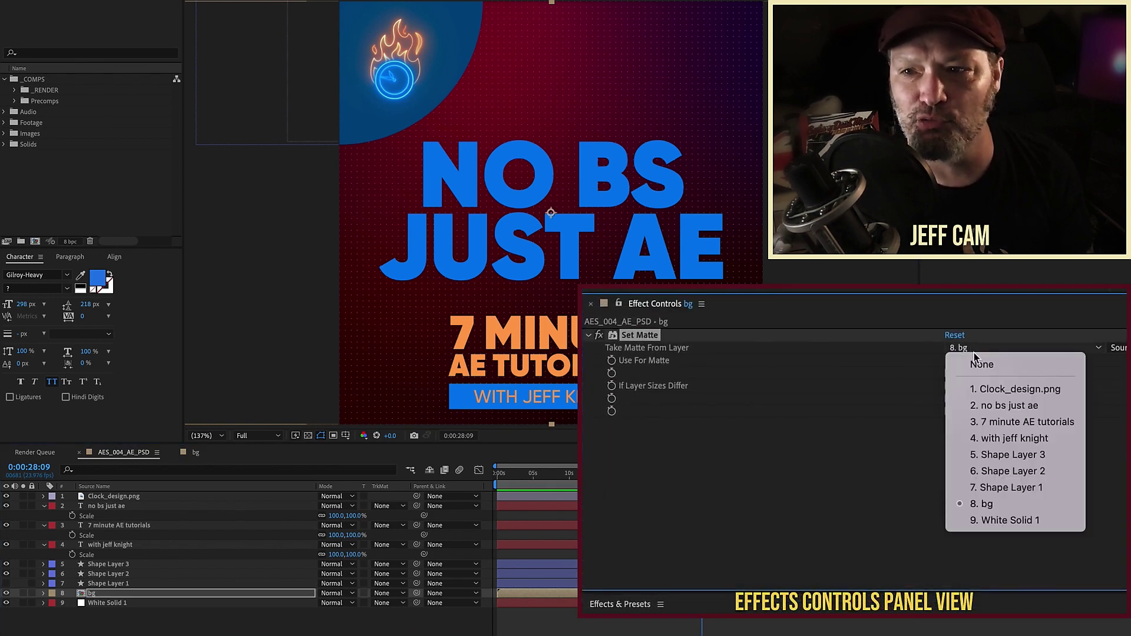
{"action": "left_click", "coordinate": [1008, 489]}
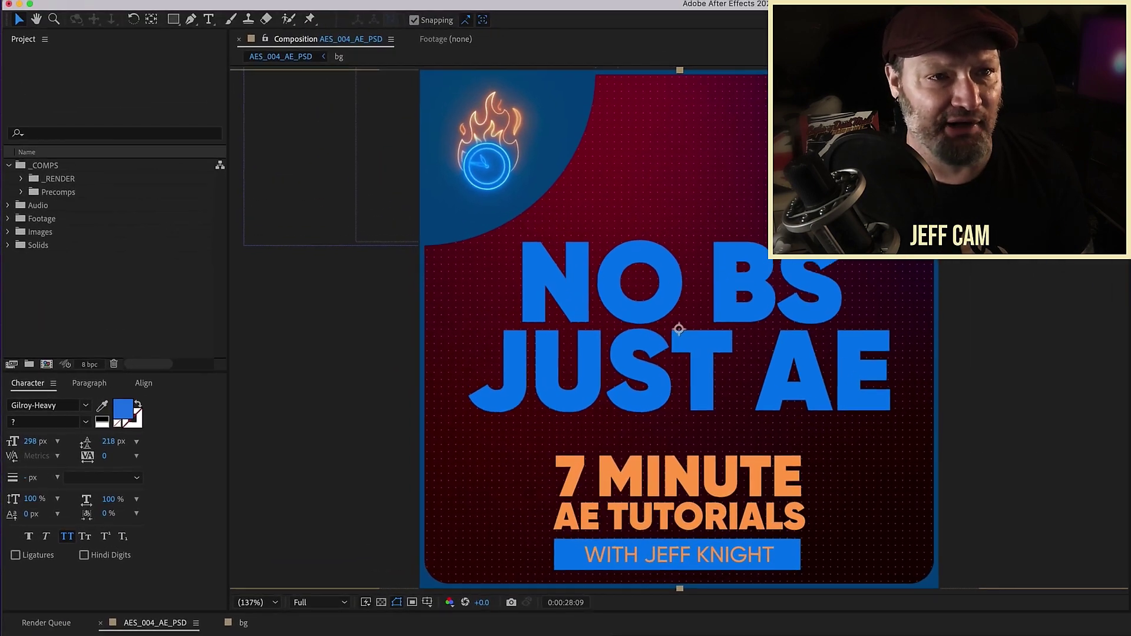
Re-export the Set Matte version of the frame as Photoshop Layers, replacing AES_004_PSD_fromAE.PSD
{"action": "left_click", "coordinate": [215, 6]}
{"action": "mouse_move", "coordinate": [291, 206]}
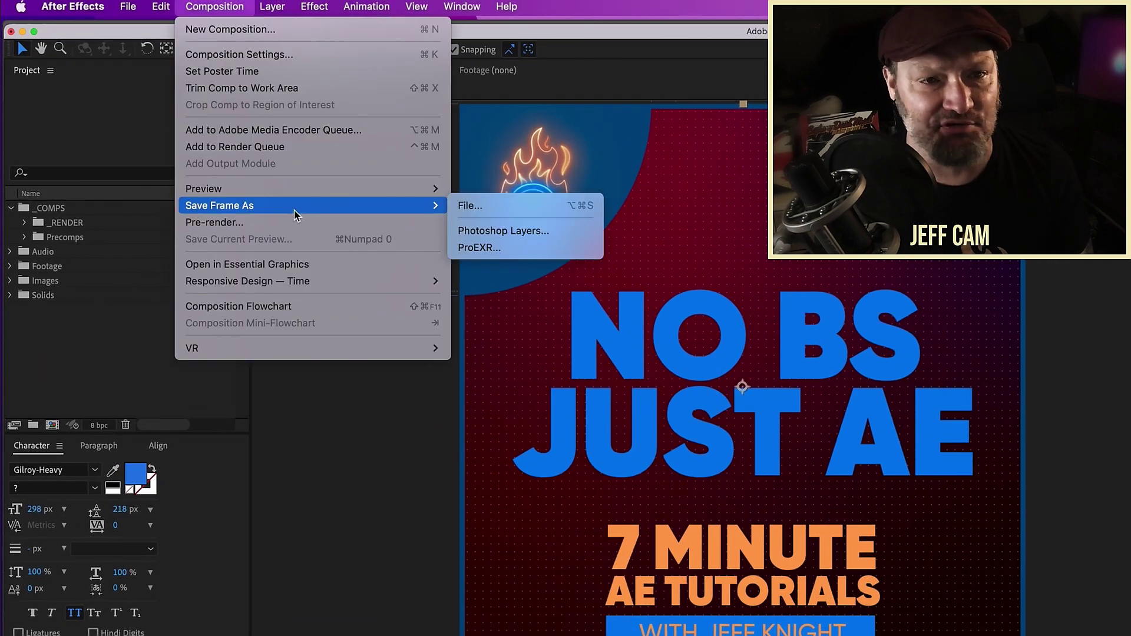
{"action": "left_click", "coordinate": [562, 233]}
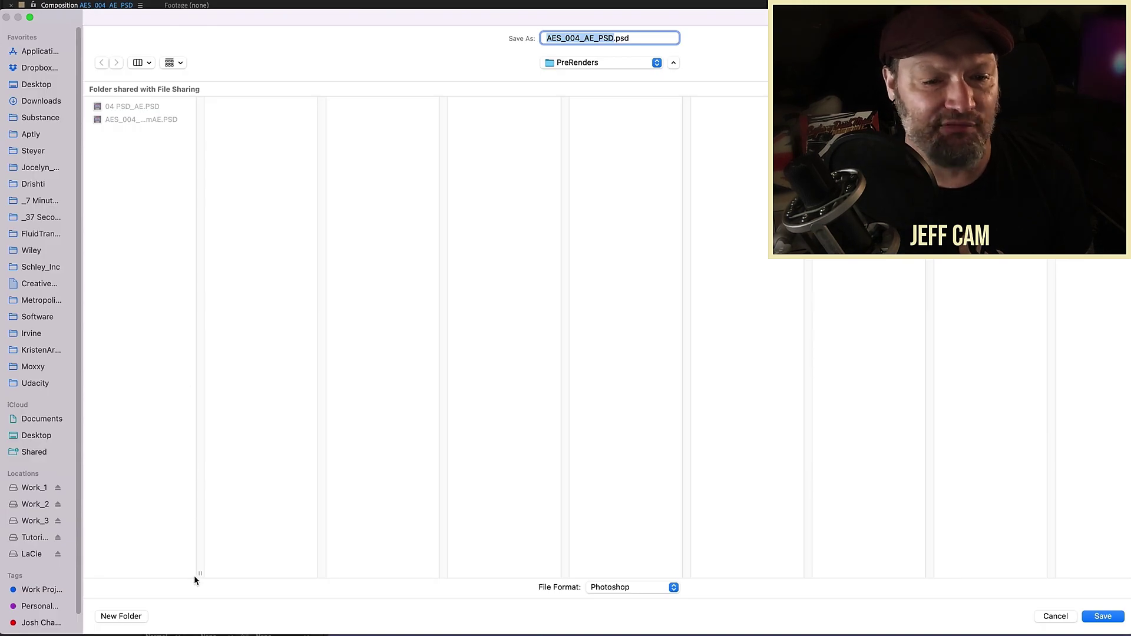
{"action": "double_click", "coordinate": [200, 573]}
{"action": "left_click", "coordinate": [178, 122]}
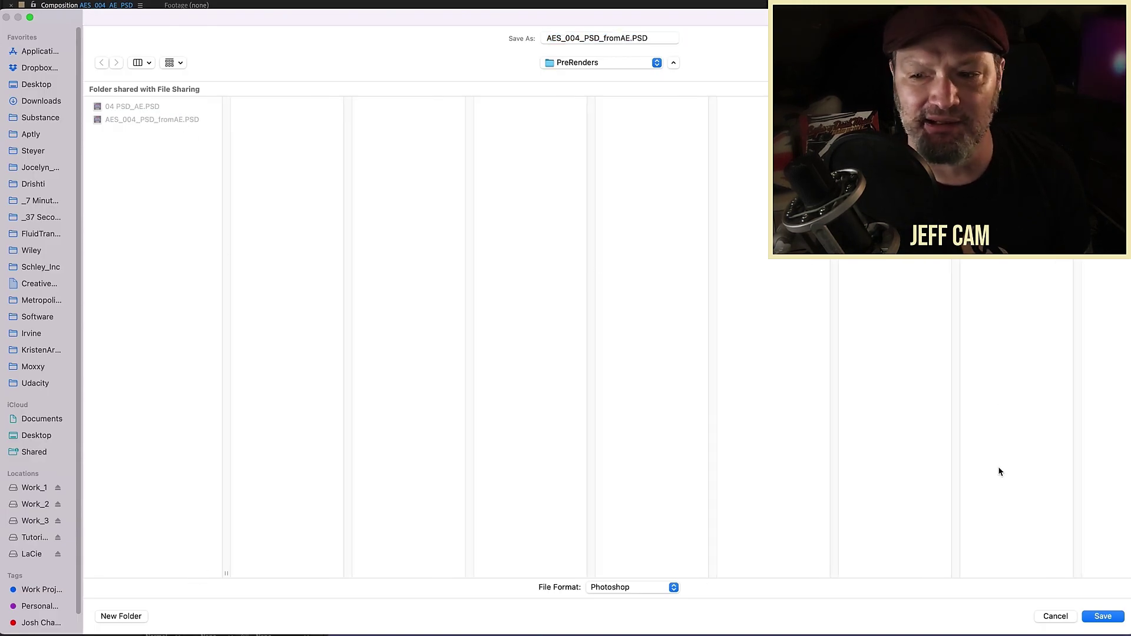
{"action": "left_click", "coordinate": [1102, 616]}
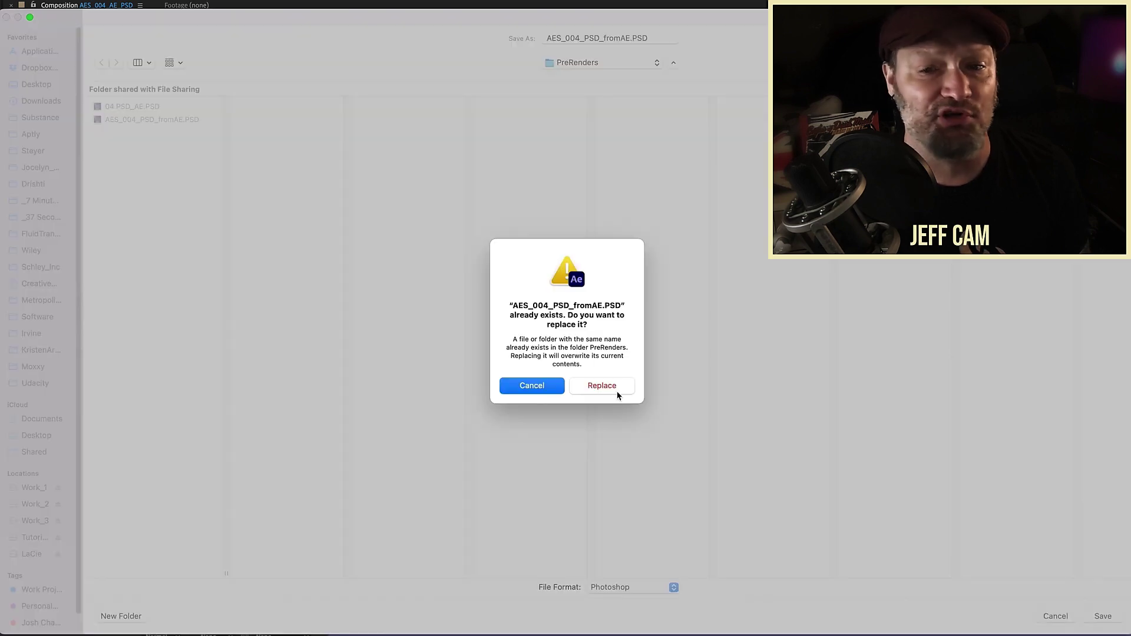
{"action": "left_click", "coordinate": [612, 386]}
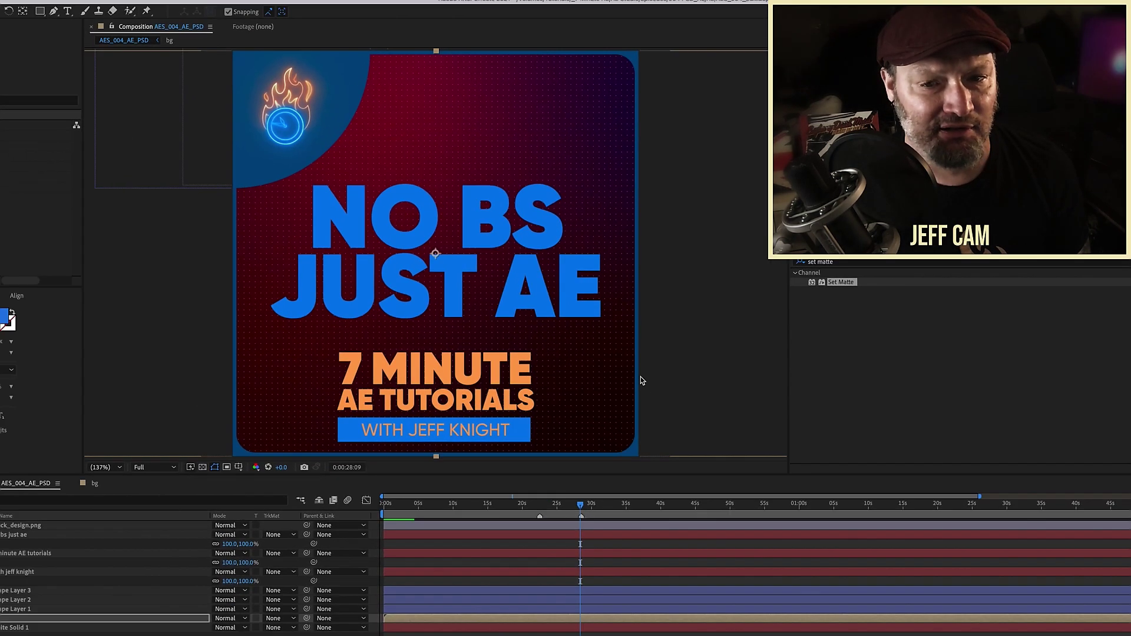
In Photoshop, close the sample PSD and open the re-exported AES_004_PSD_fromAE.PSD
{"action": "key", "text": "super+Tab"}
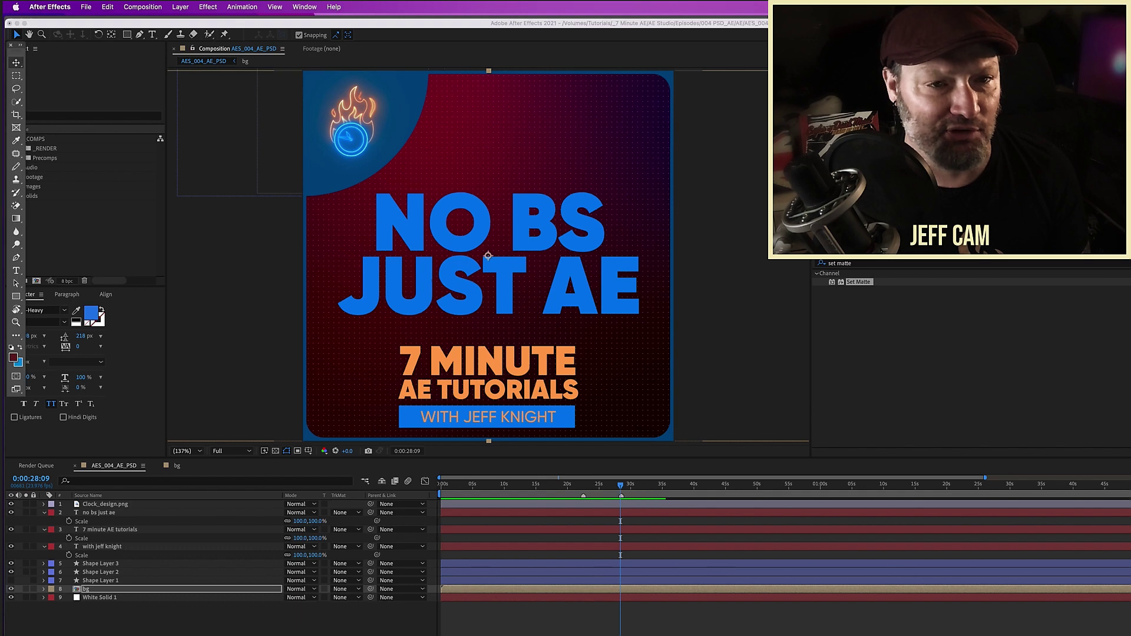
{"action": "left_click_drag", "start_coordinate": [47, 50], "coordinate": [116, 74]}
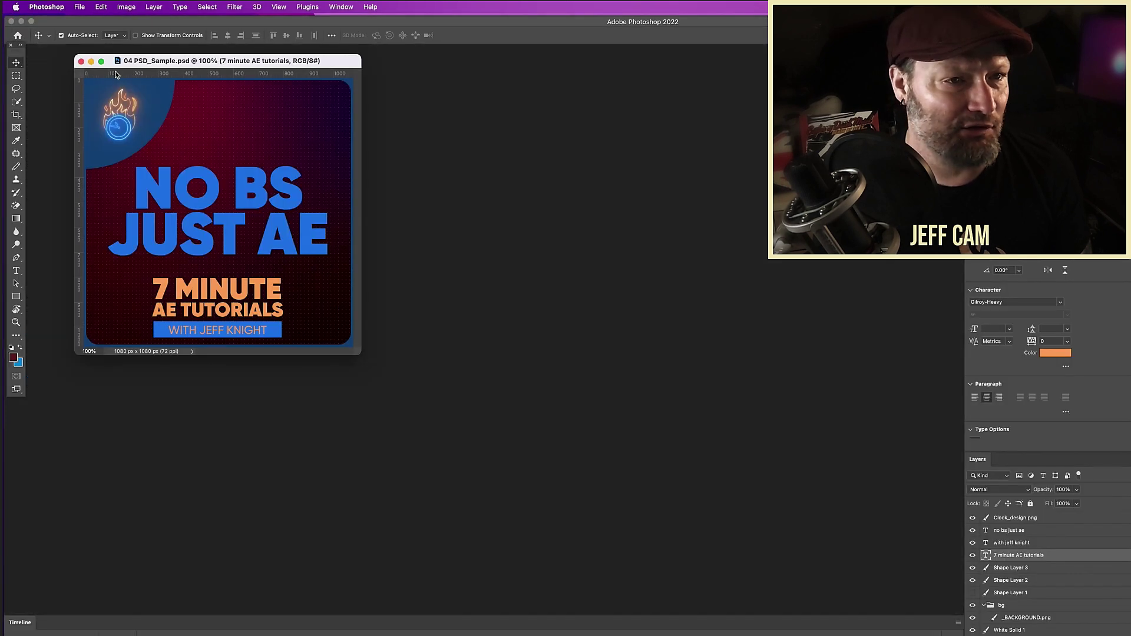
{"action": "left_click", "coordinate": [82, 62]}
{"action": "left_click", "coordinate": [86, 7]}
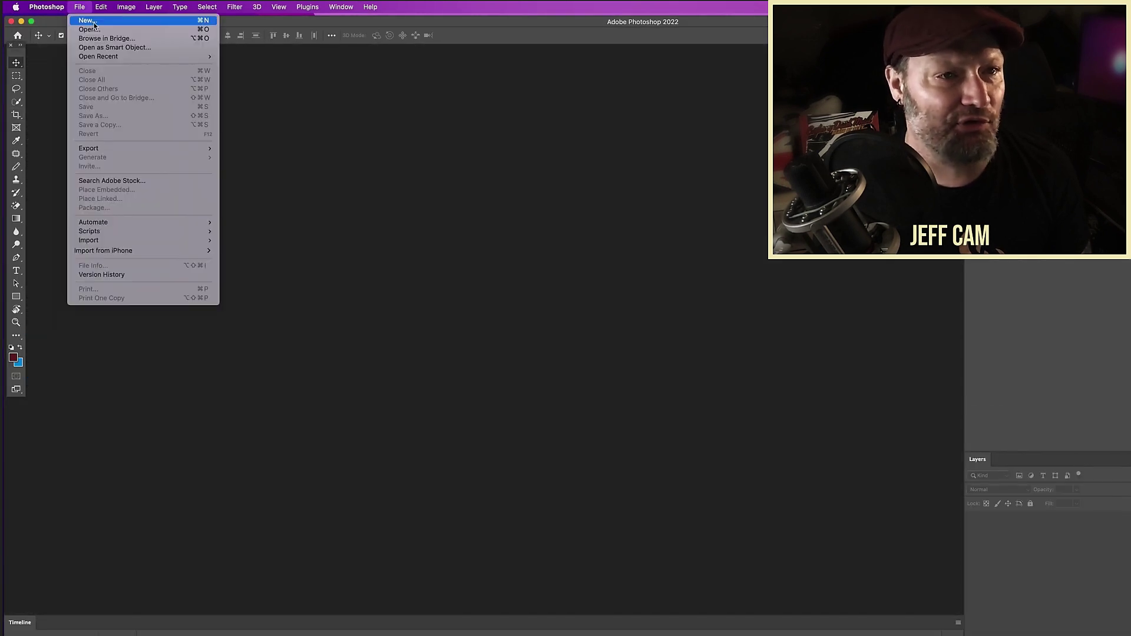
{"action": "left_click", "coordinate": [89, 30]}
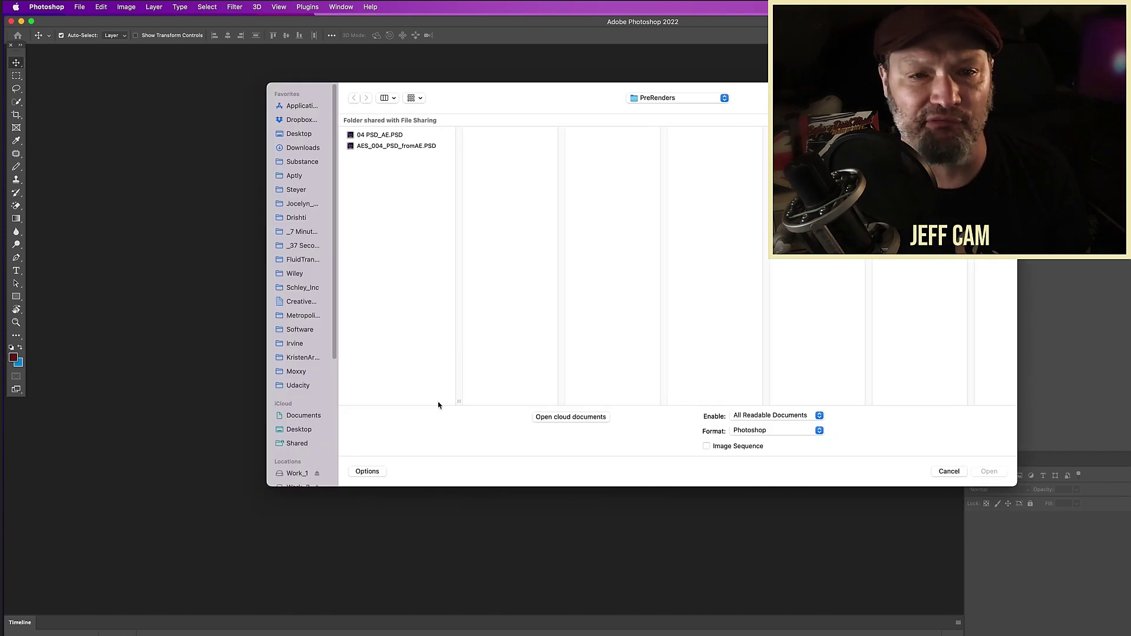
{"action": "double_click", "coordinate": [411, 148]}
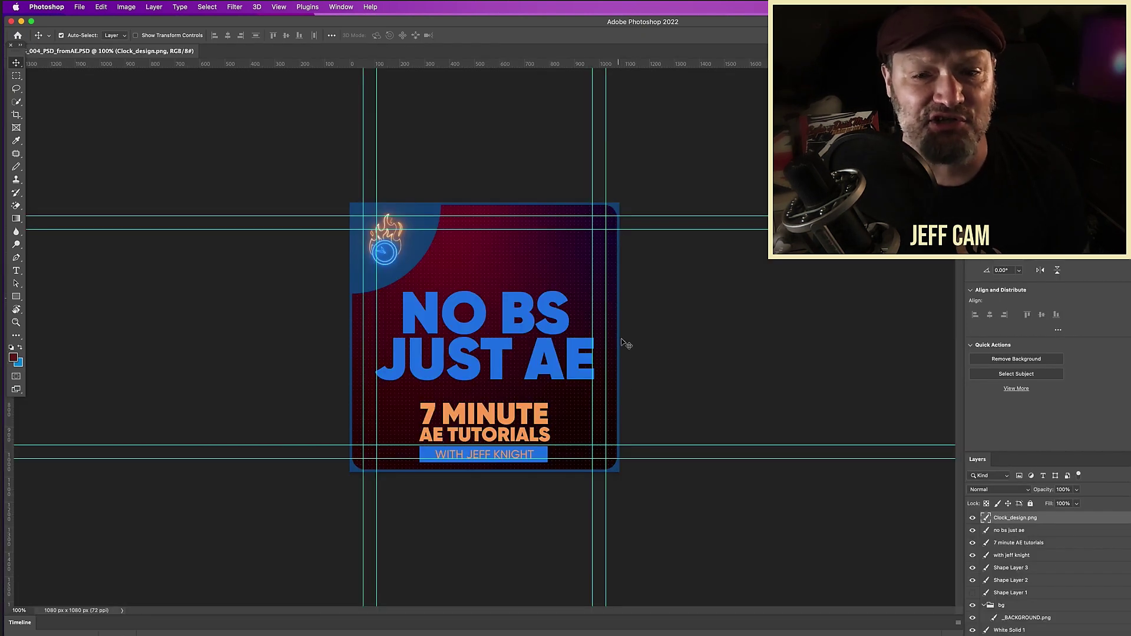
Clear all guides, zoom the canvas to 200%, and return to After Effects
{"action": "left_click", "coordinate": [280, 8]}
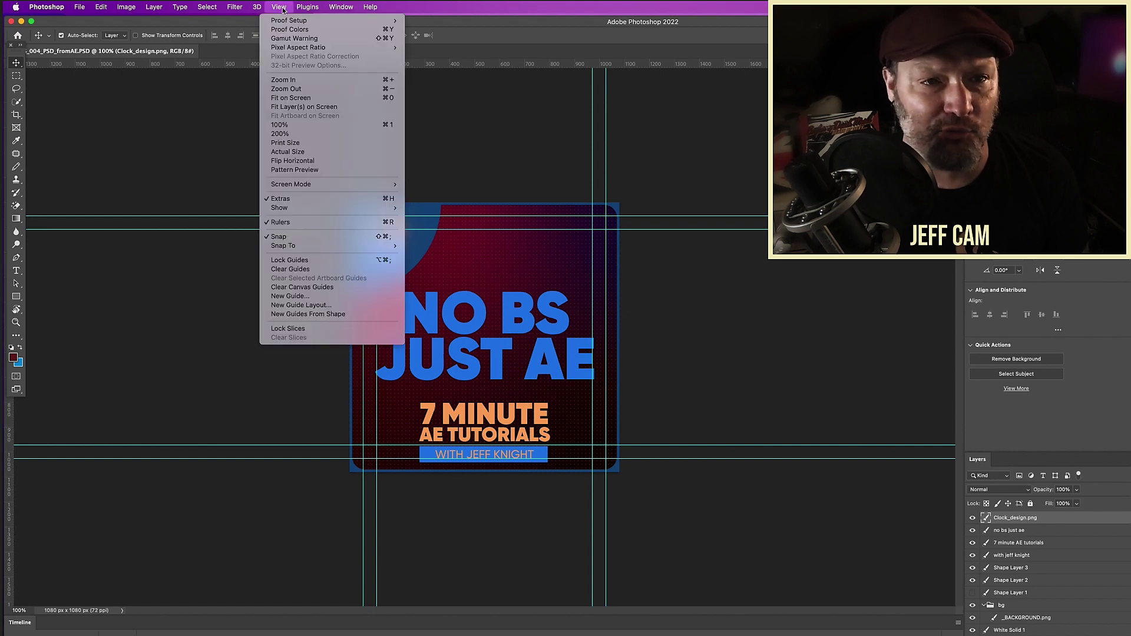
{"action": "left_click", "coordinate": [307, 270]}
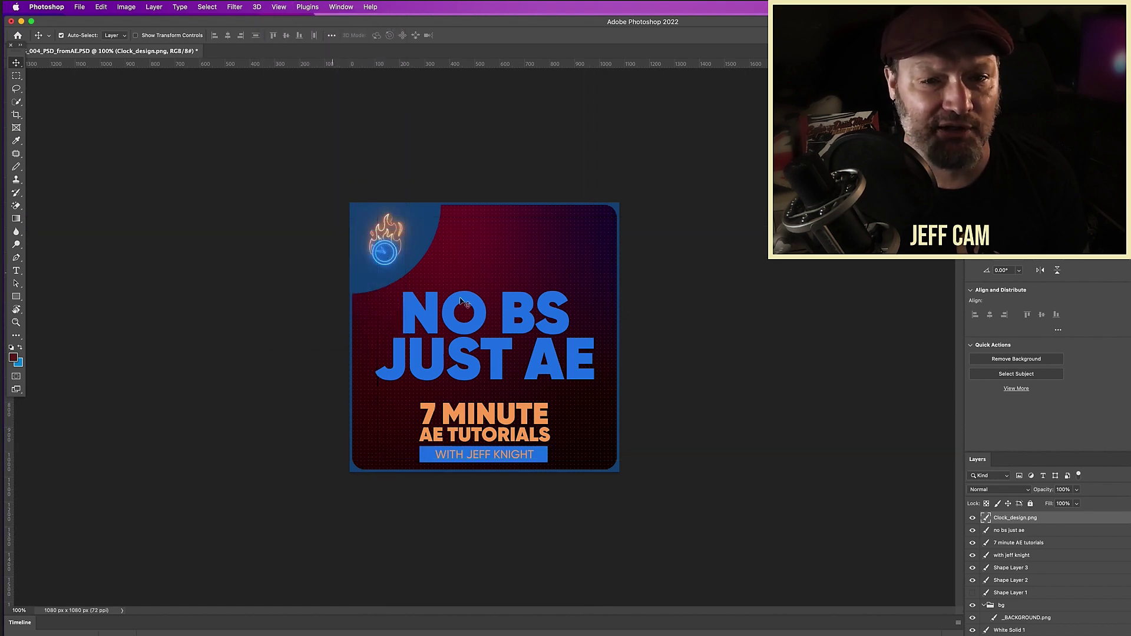
{"action": "key", "text": "super"}
{"action": "key", "text": "super+equal"}
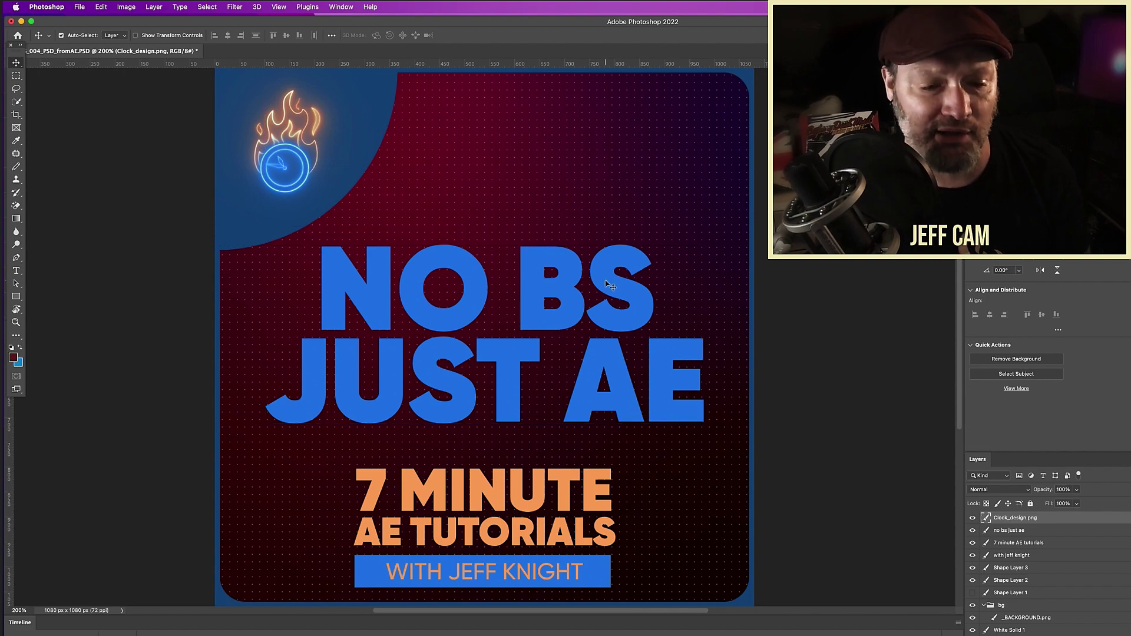
{"action": "key", "text": "super+Tab"}
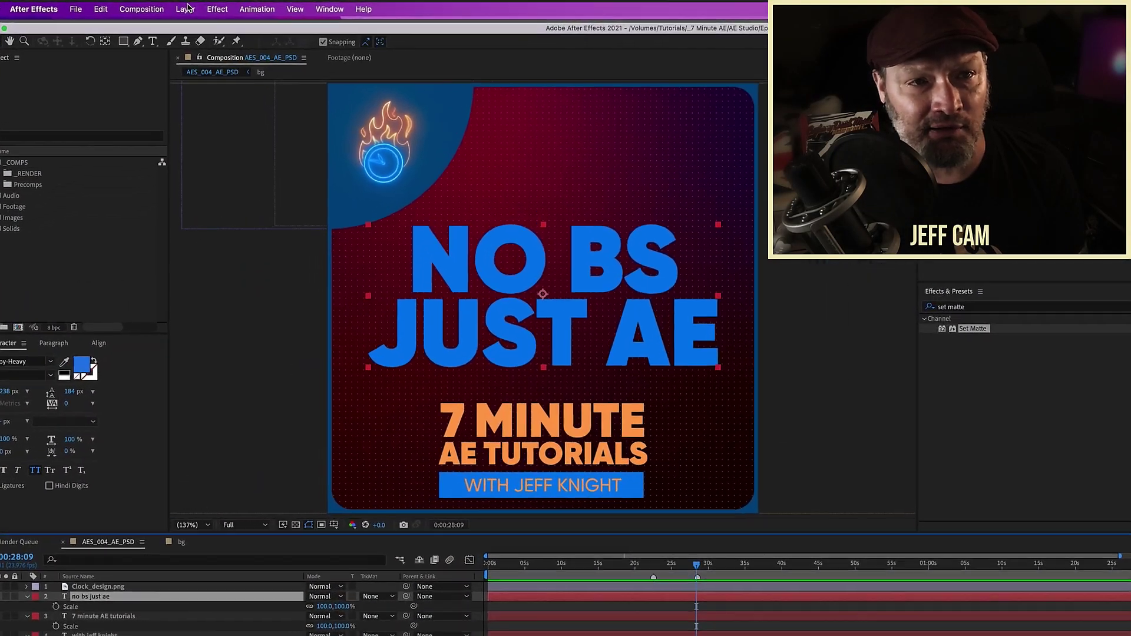
Add a Drop Shadow layer style to the NO BS JUST AE text with distance 30
{"action": "mouse_move", "coordinate": [222, 390]}
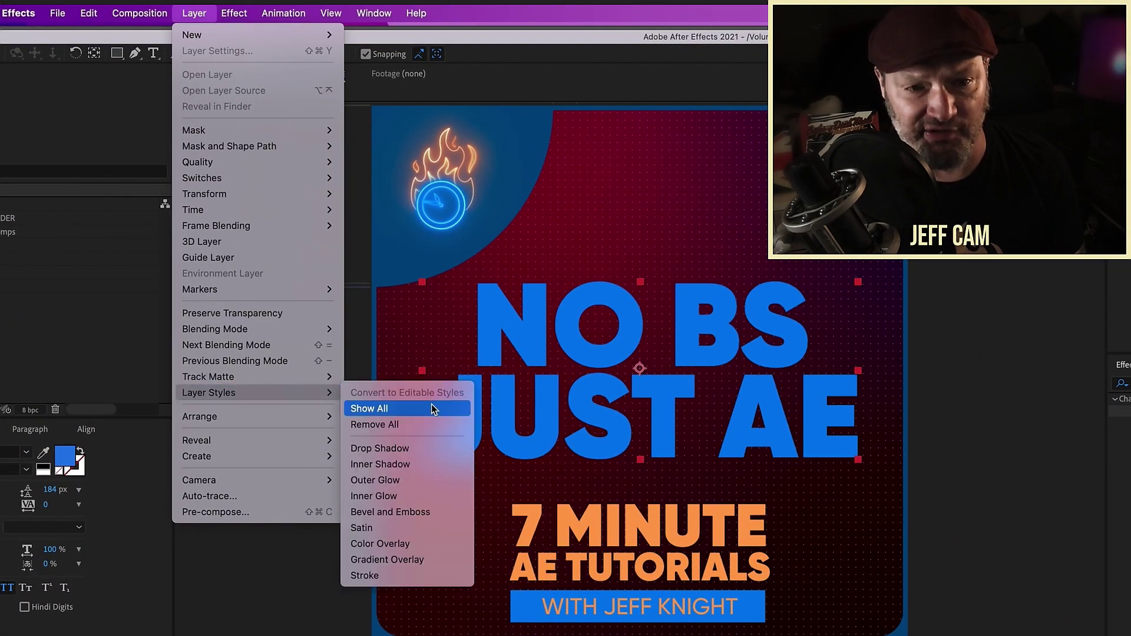
{"action": "left_click", "coordinate": [428, 451]}
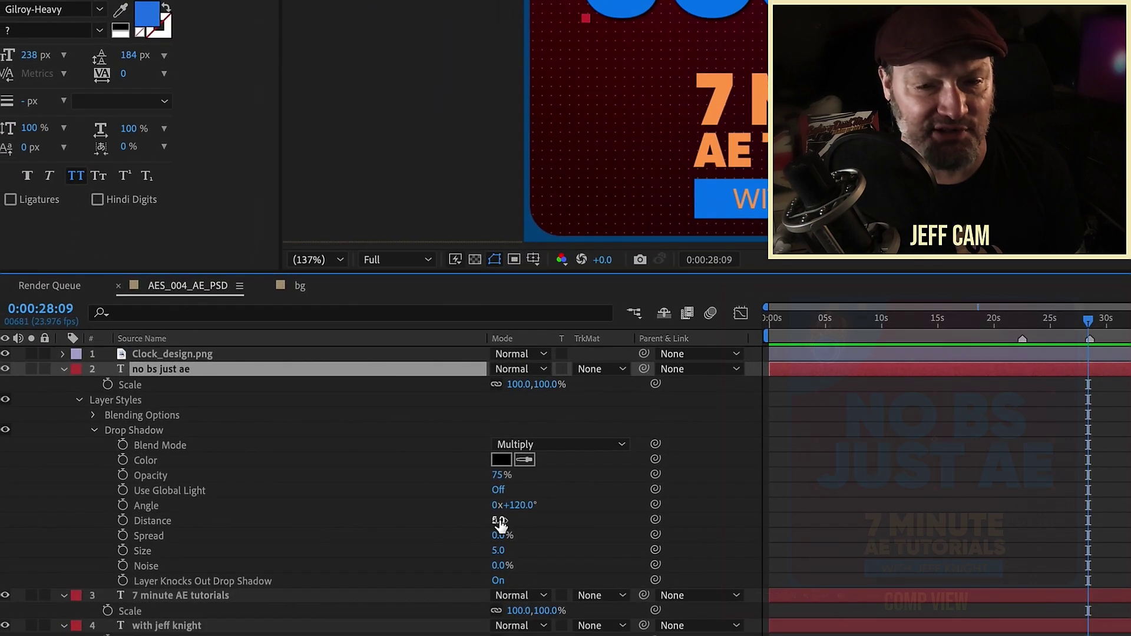
{"action": "left_click_drag", "start_coordinate": [499, 523], "coordinate": [533, 520]}
{"action": "scroll", "coordinate": [969, 427], "scroll_direction": "up", "scroll_amount": 2}
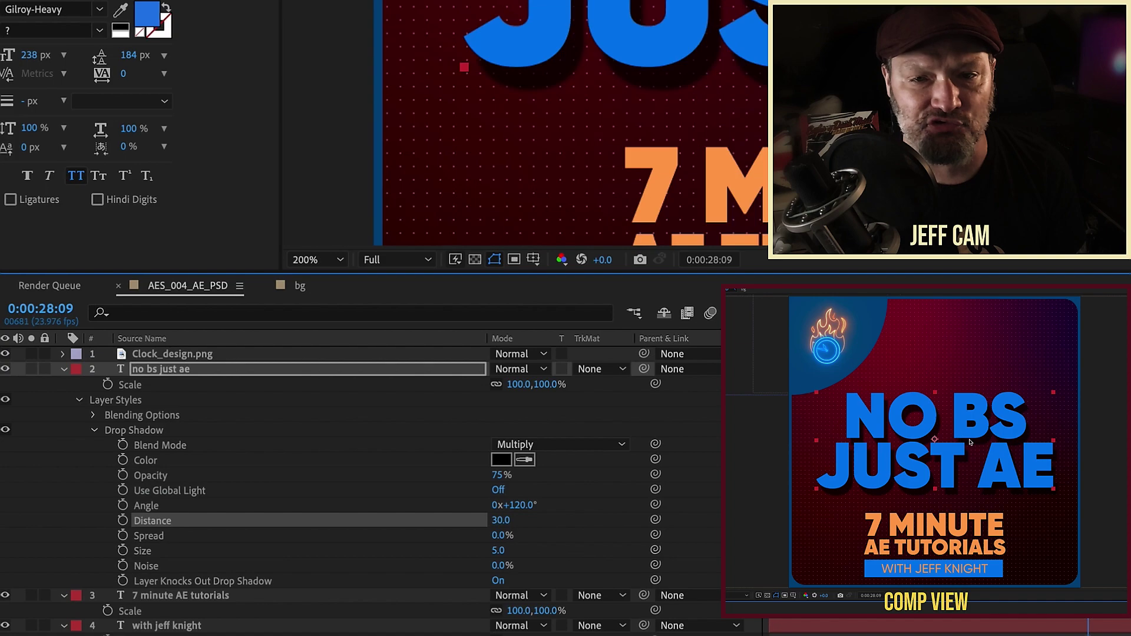
{"action": "left_click", "coordinate": [196, 369]}
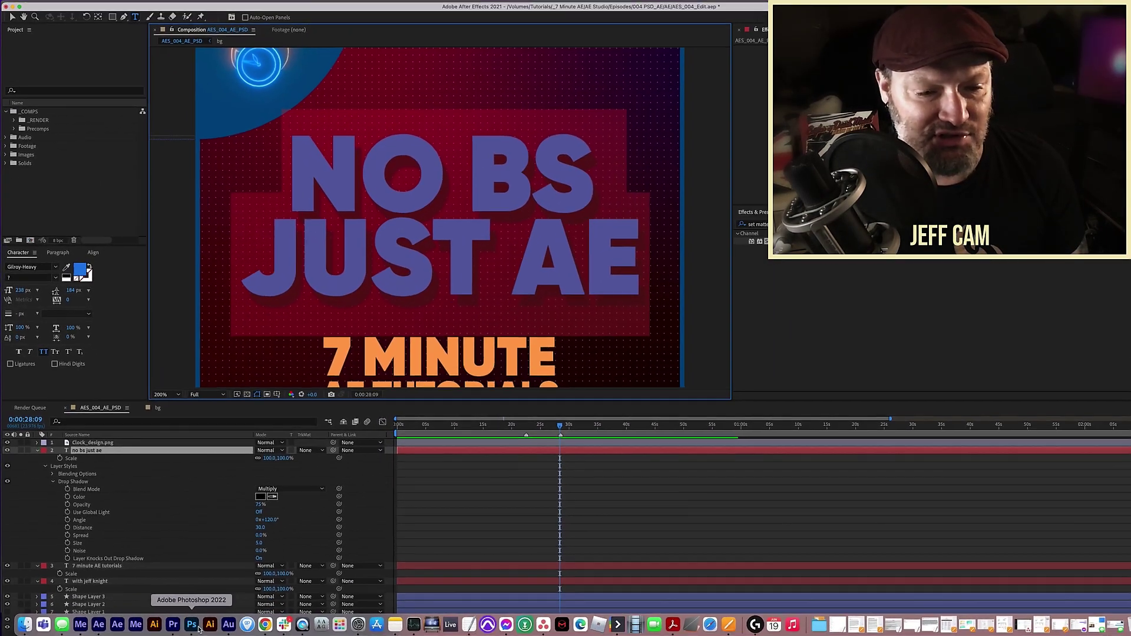
Paste editable NO BS JUST AE text, delete the flattened layer, reposition it, then check AE's shadow settings
{"action": "left_click", "coordinate": [187, 622]}
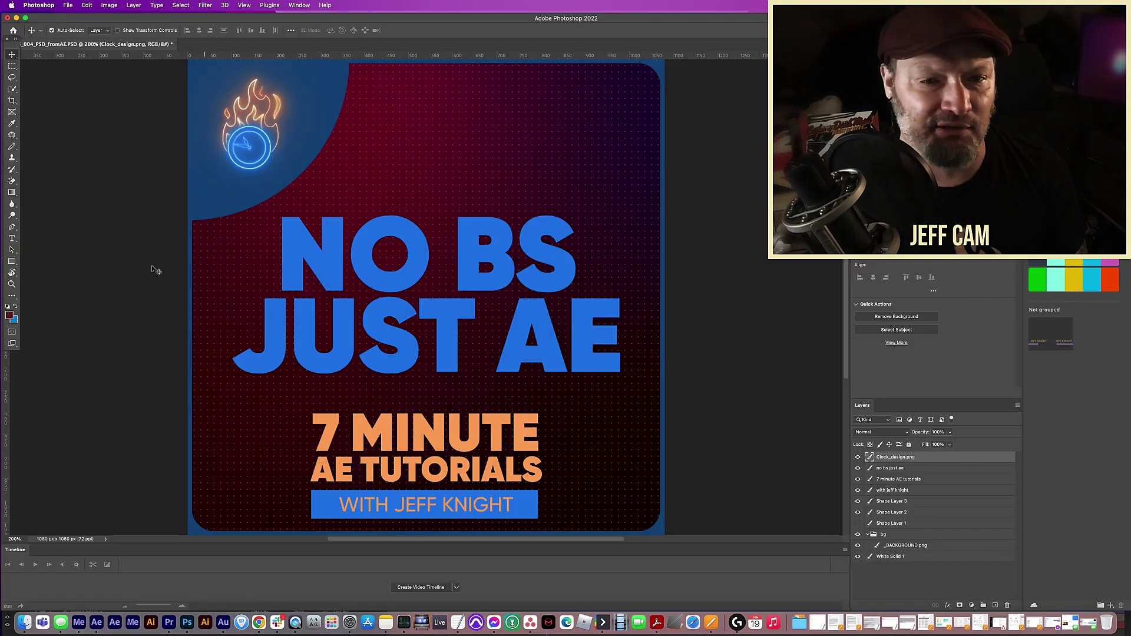
{"action": "key", "text": "super+v"}
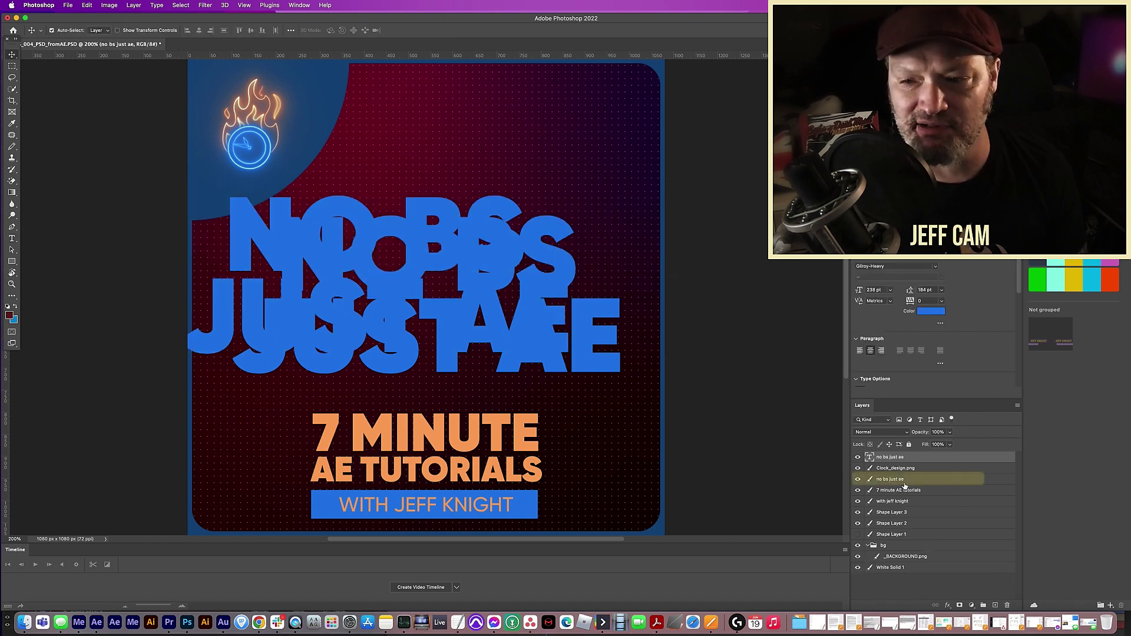
{"action": "left_click_drag", "start_coordinate": [943, 479], "coordinate": [969, 558]}
{"action": "left_click_drag", "start_coordinate": [1008, 606], "coordinate": [1007, 605]}
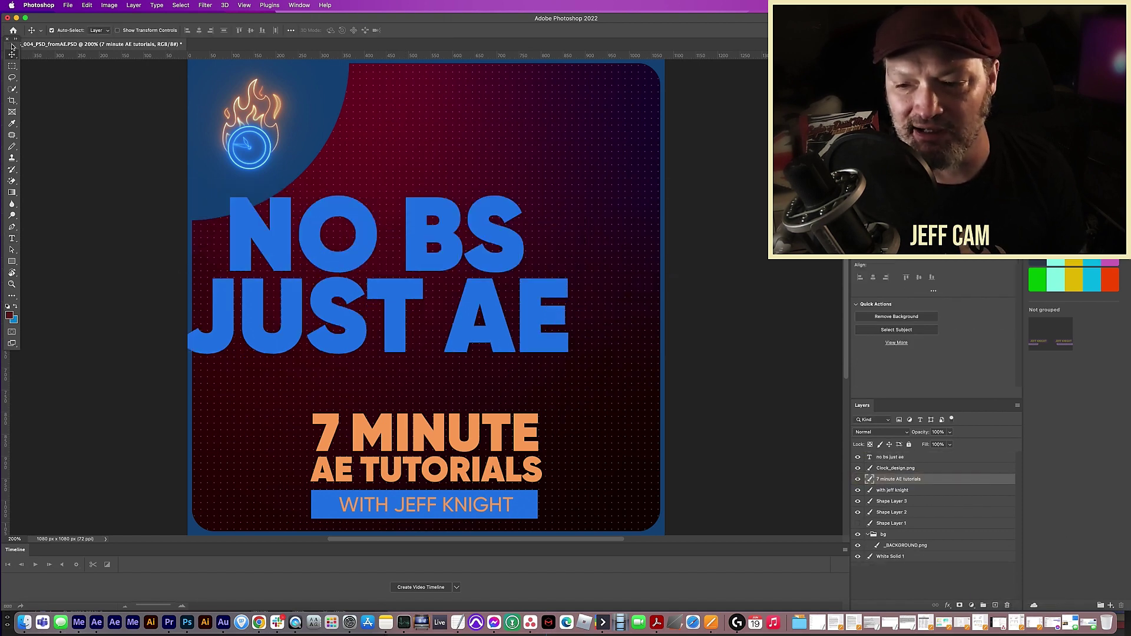
{"action": "left_click_drag", "start_coordinate": [377, 265], "coordinate": [422, 290]}
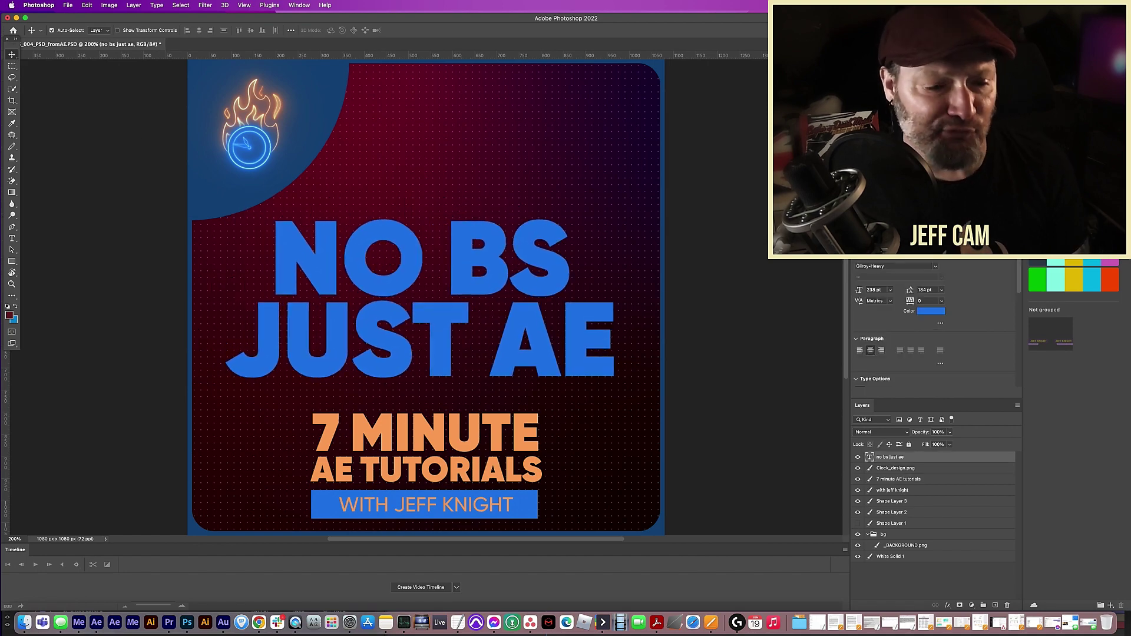
{"action": "left_click", "coordinate": [97, 622]}
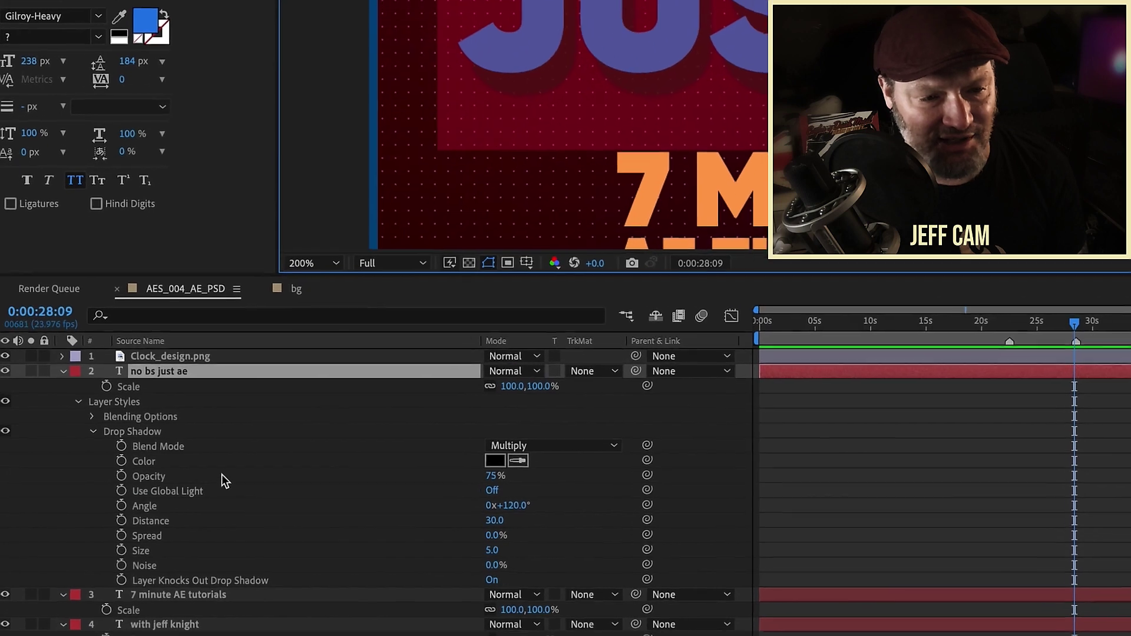
{"action": "left_click", "coordinate": [97, 471]}
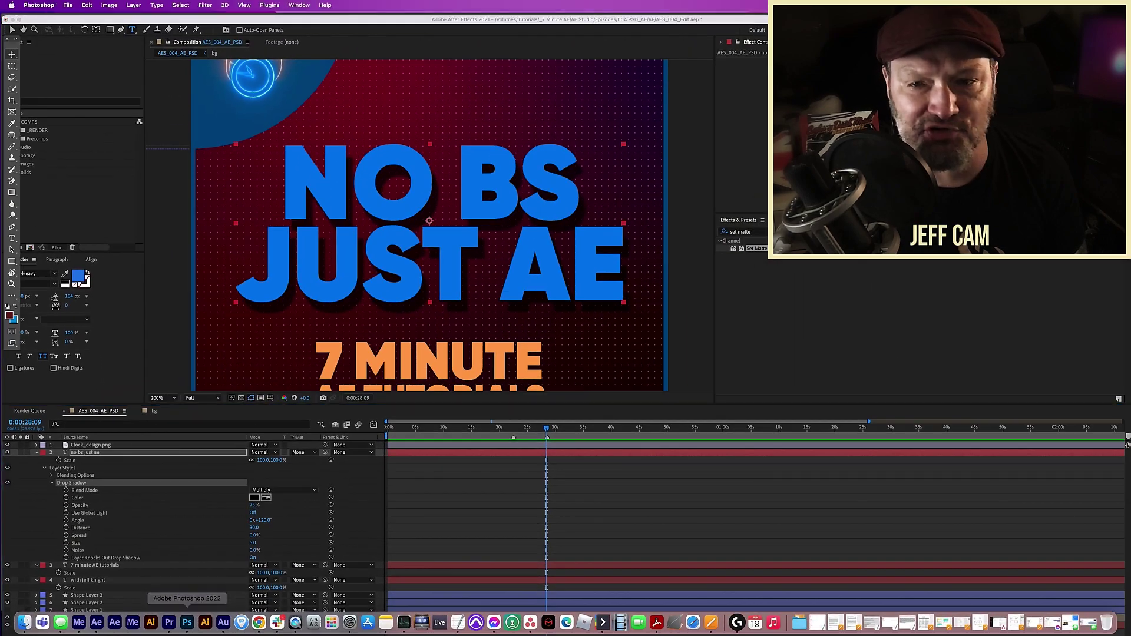
Enable a Drop Shadow on the Photoshop headline with distance 30 and size 5
{"action": "left_click", "coordinate": [186, 622]}
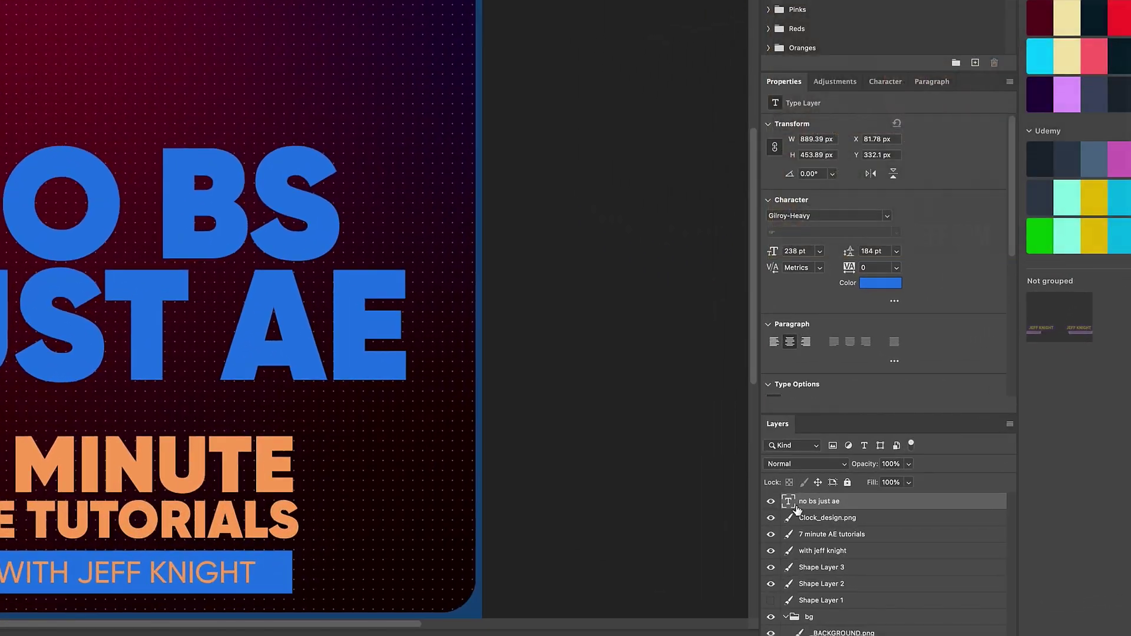
{"action": "right_click", "coordinate": [871, 462]}
{"action": "left_click", "coordinate": [839, 12]}
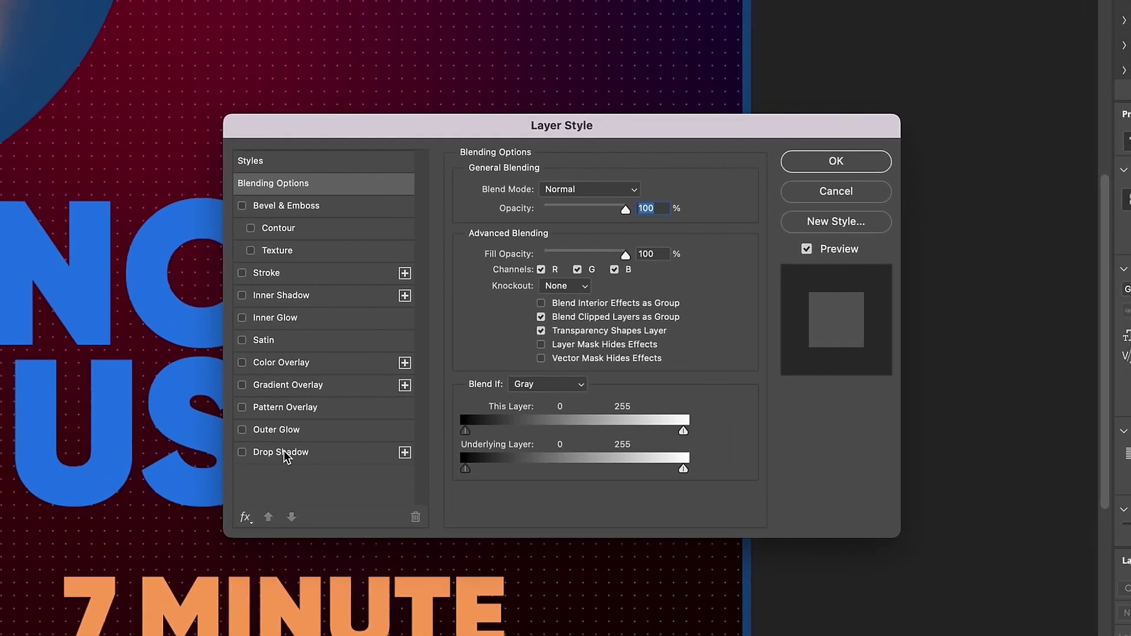
{"action": "left_click", "coordinate": [284, 451]}
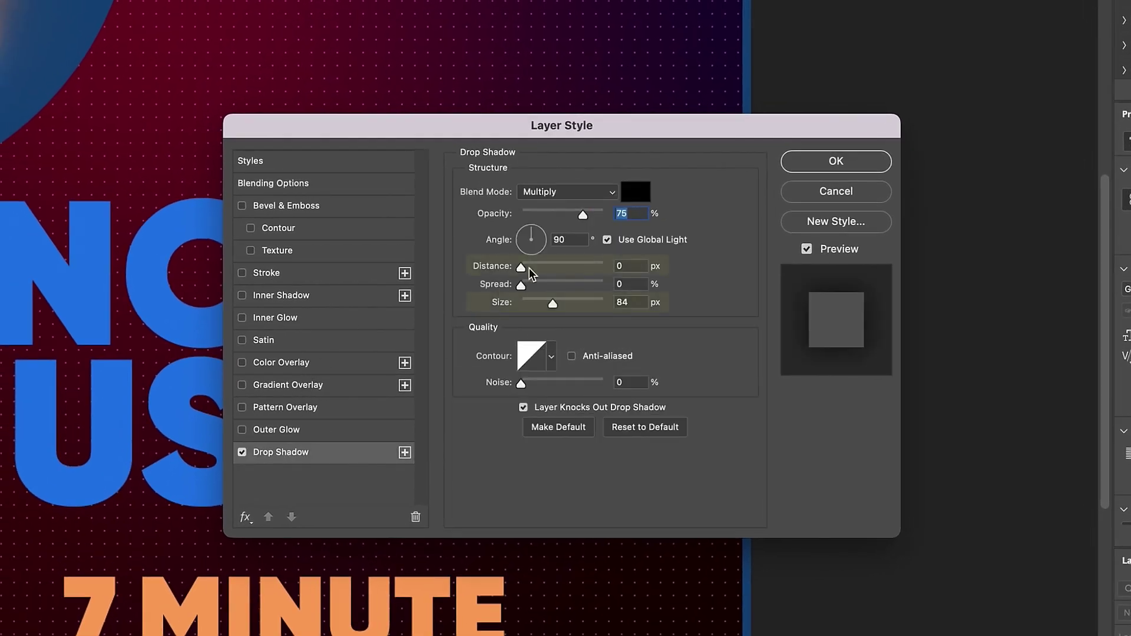
{"action": "left_click", "coordinate": [628, 269]}
{"action": "type", "text": "30"}
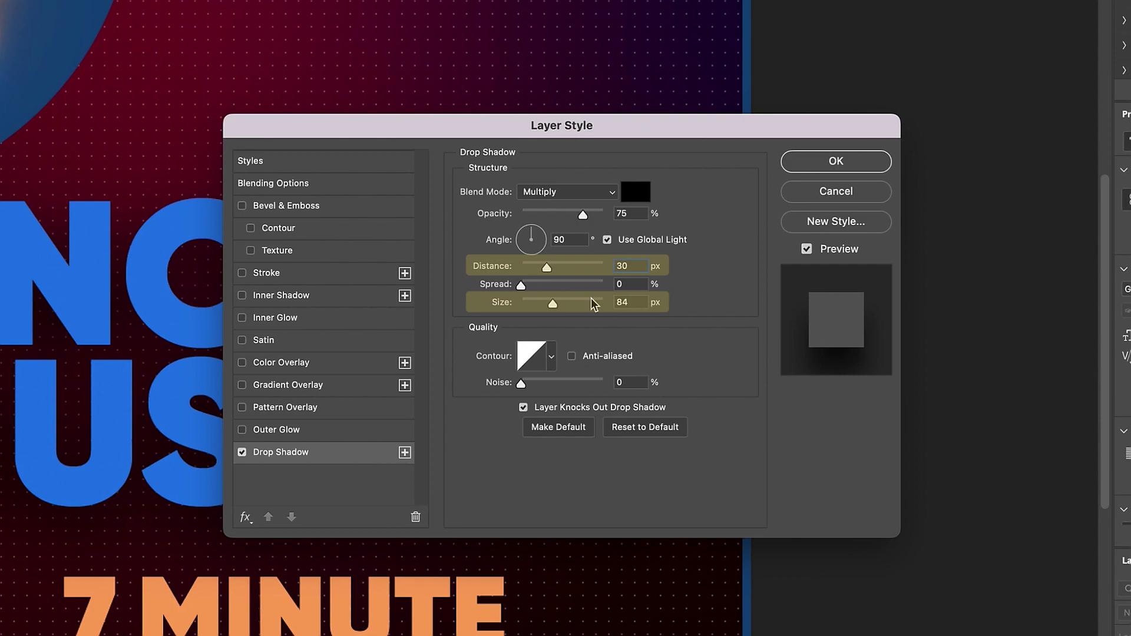
{"action": "left_click", "coordinate": [625, 304]}
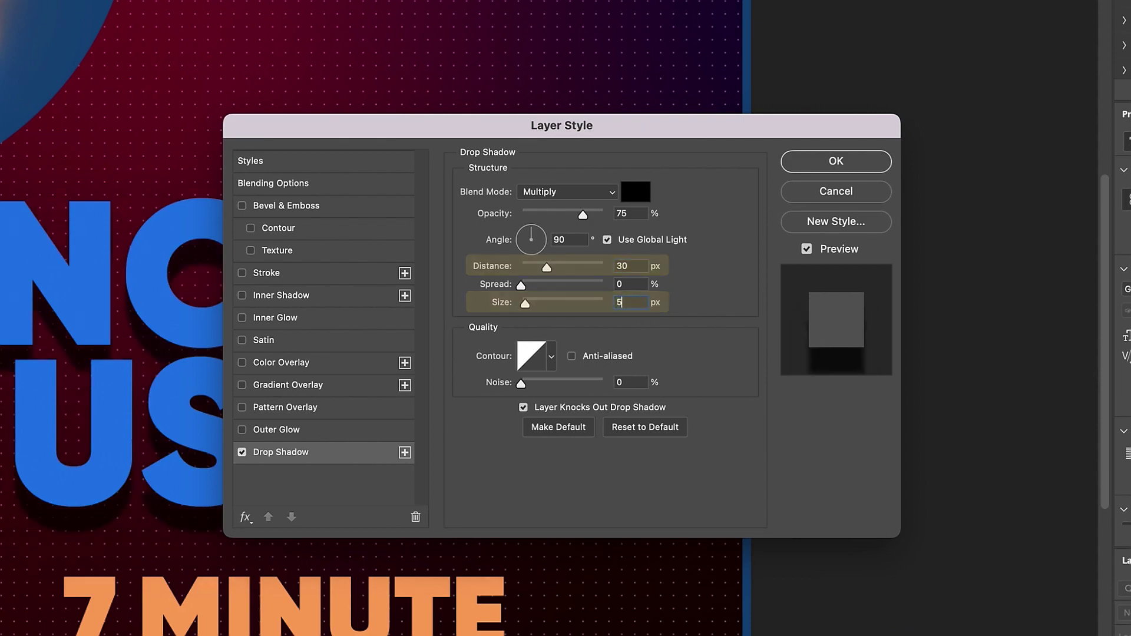
{"action": "key", "text": "Return"}
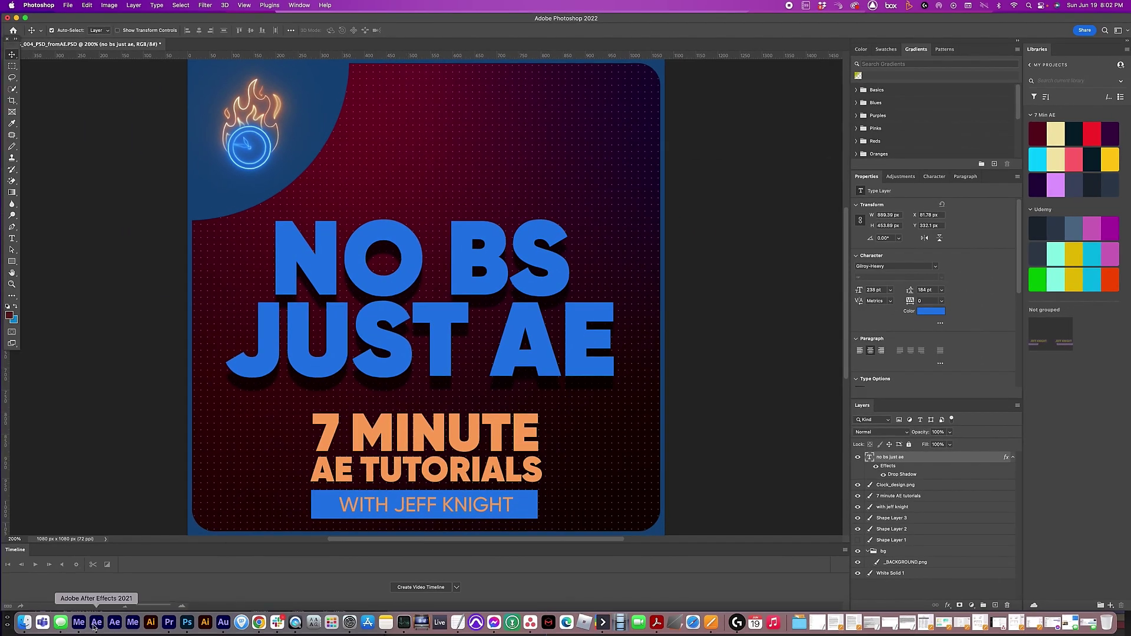
After comparing with After Effects, reopen the headline's drop shadow and set its angle to 120
{"action": "left_click", "coordinate": [95, 622]}
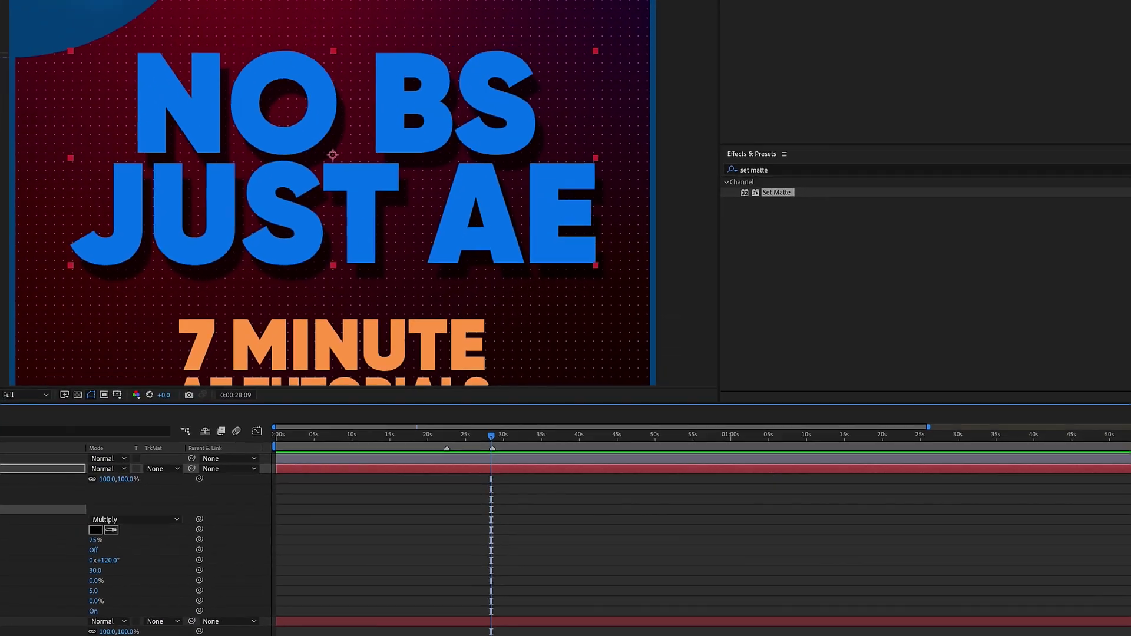
{"action": "key", "text": "super+Tab"}
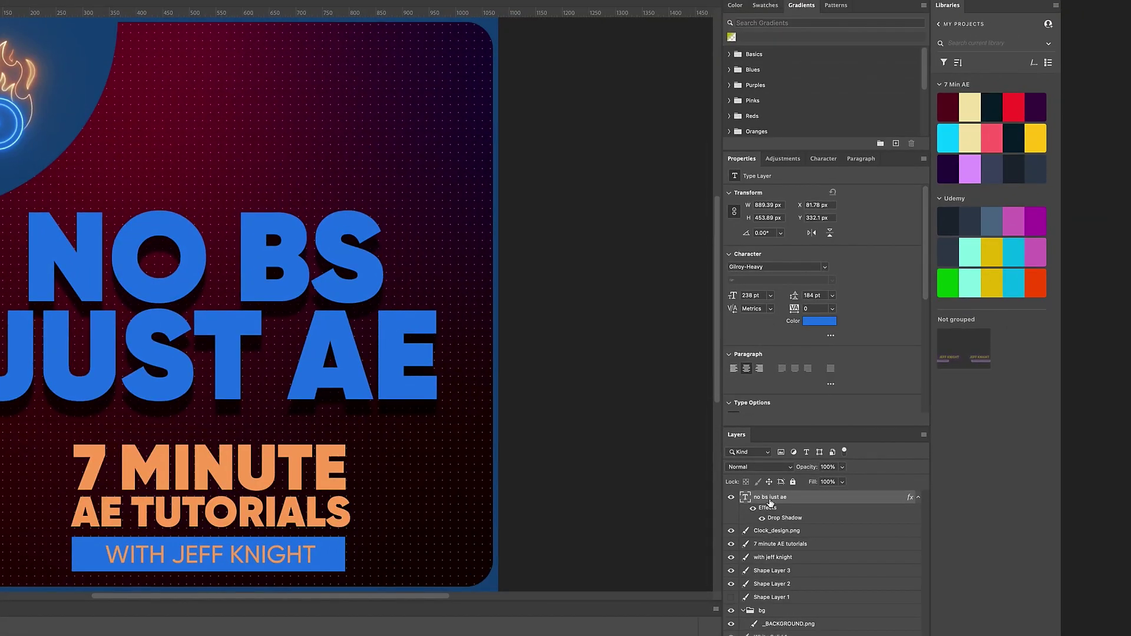
{"action": "right_click", "coordinate": [770, 502]}
{"action": "left_click", "coordinate": [786, 101]}
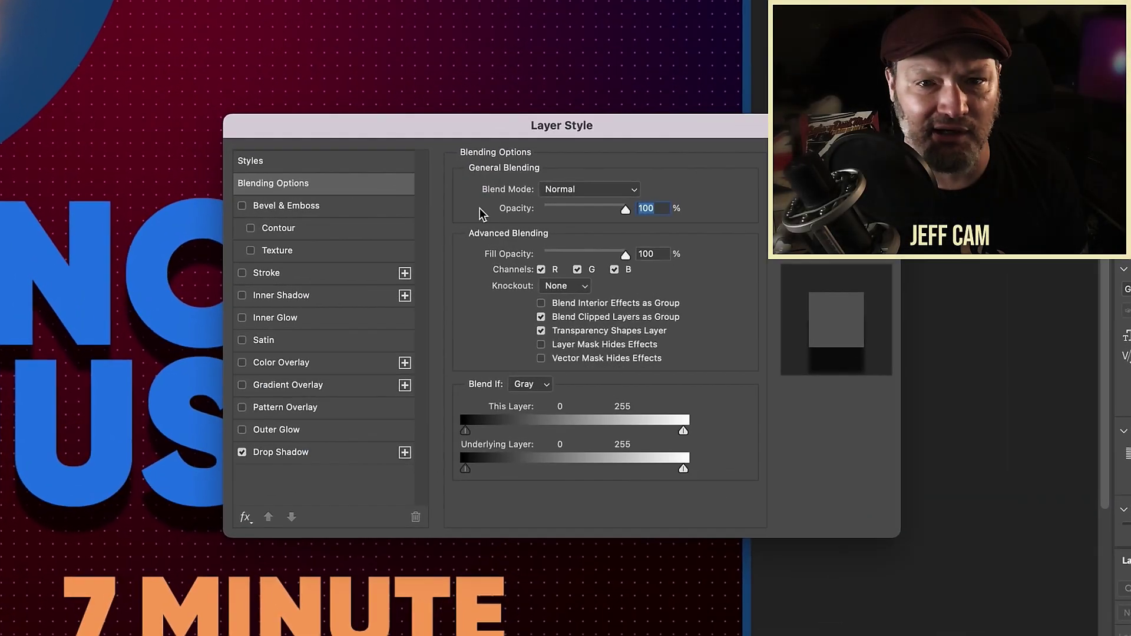
{"action": "left_click", "coordinate": [303, 453]}
{"action": "type", "text": "120"}
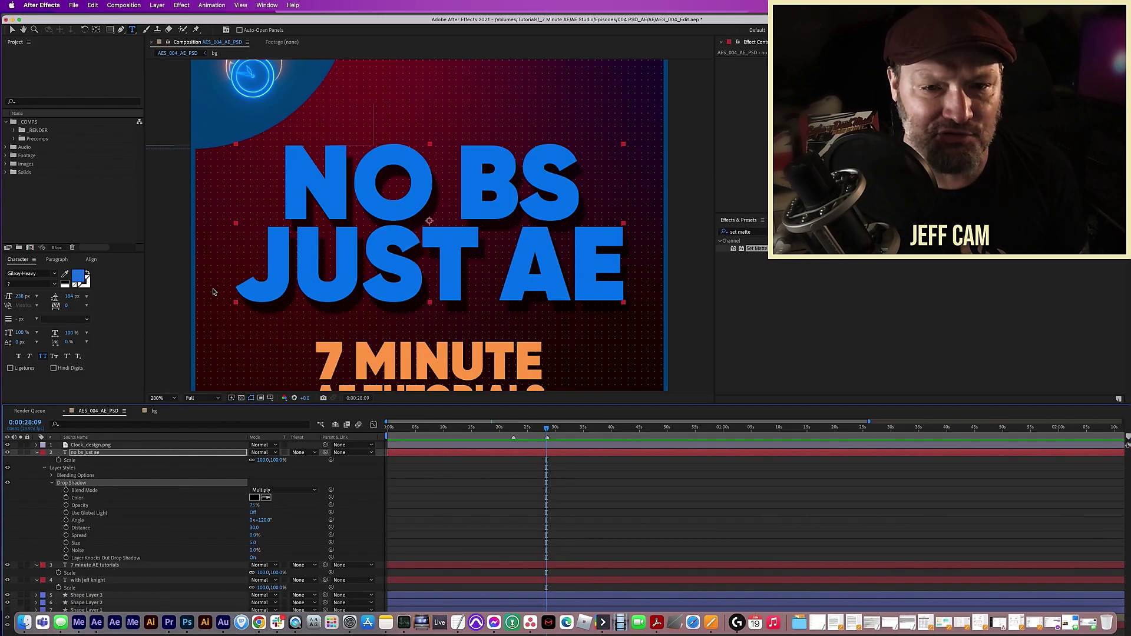
{"action": "left_click_drag", "start_coordinate": [317, 24], "coordinate": [412, 331]}
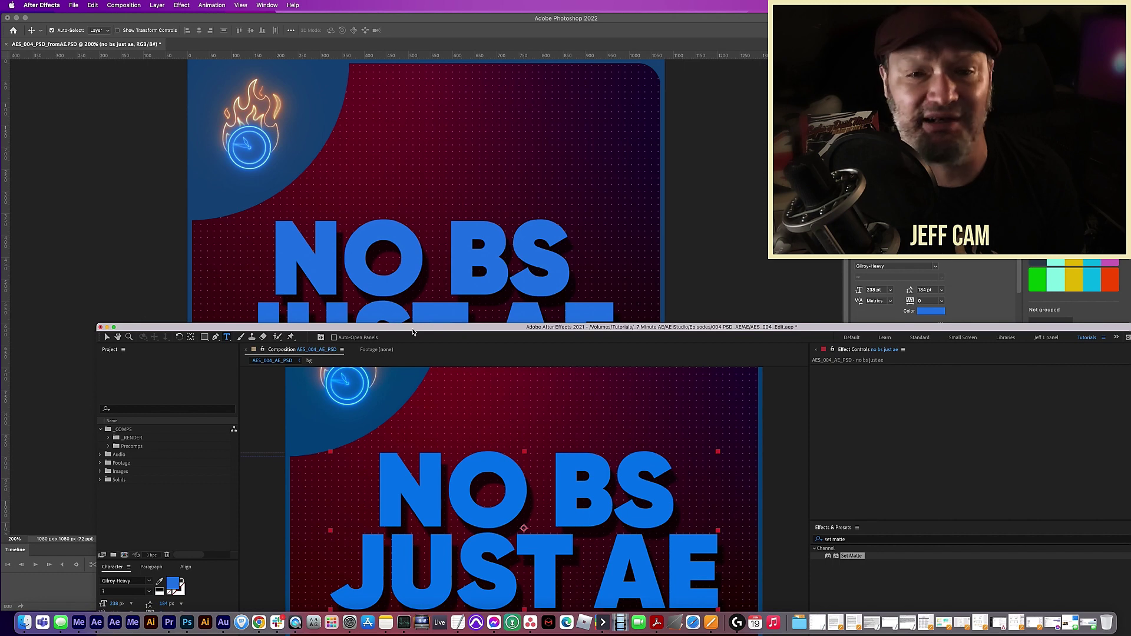
{"action": "left_click_drag", "start_coordinate": [412, 332], "coordinate": [413, 332]}
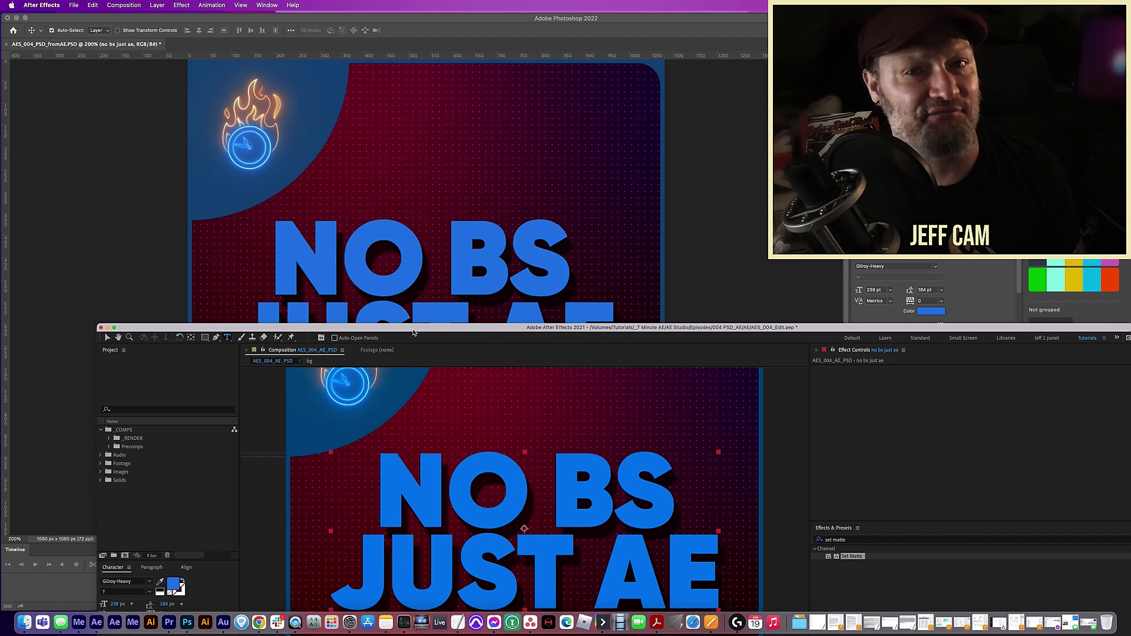
{"action": "left_click_drag", "start_coordinate": [413, 333], "coordinate": [358, 87]}
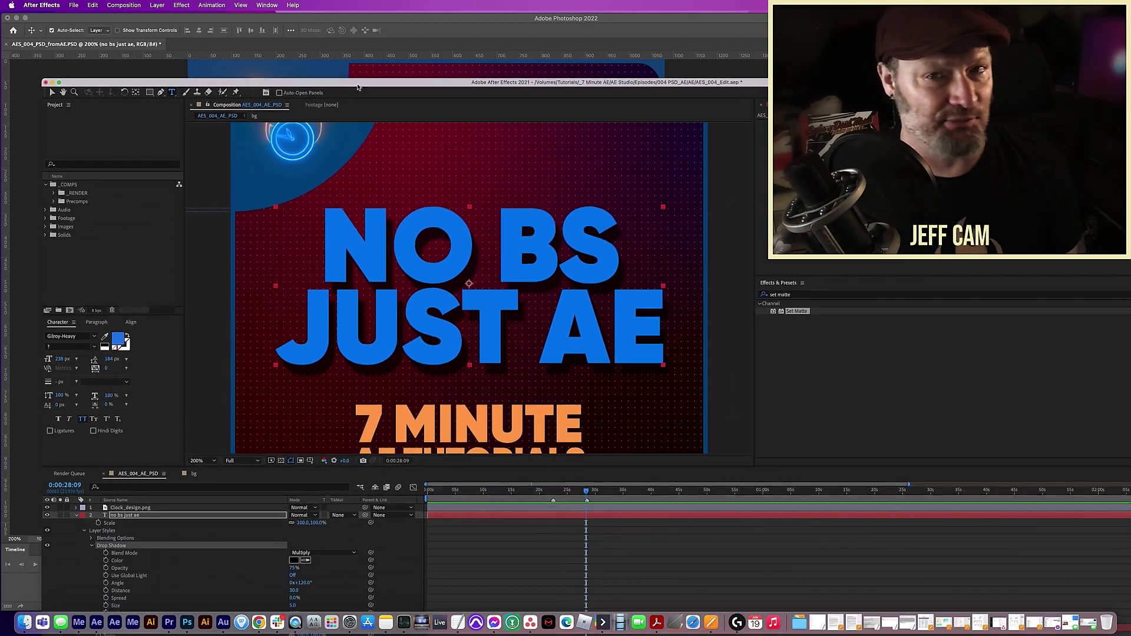